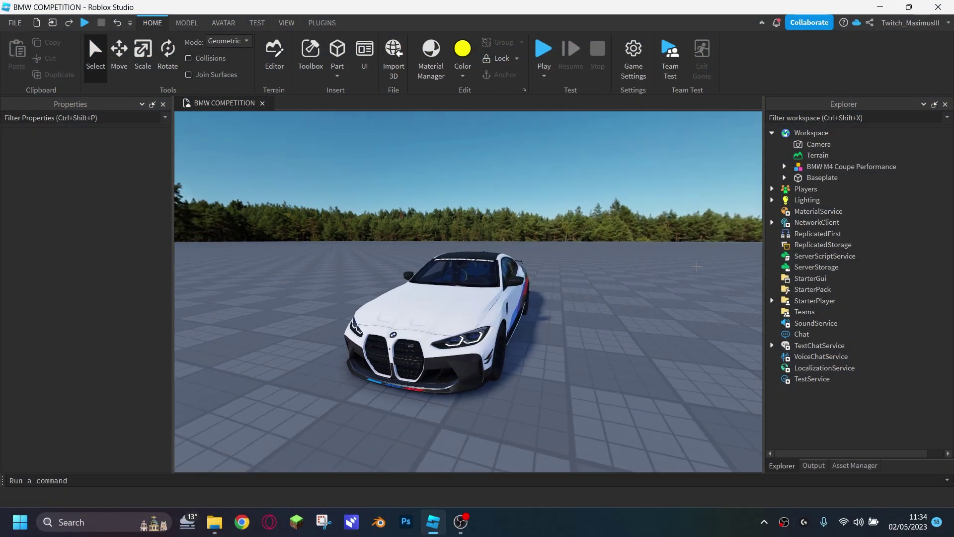
# Step: Open the model library and search the models for "a chassis"
pyautogui.moveTo(596, 268); pyautogui.dragTo(700, 266, button='right')
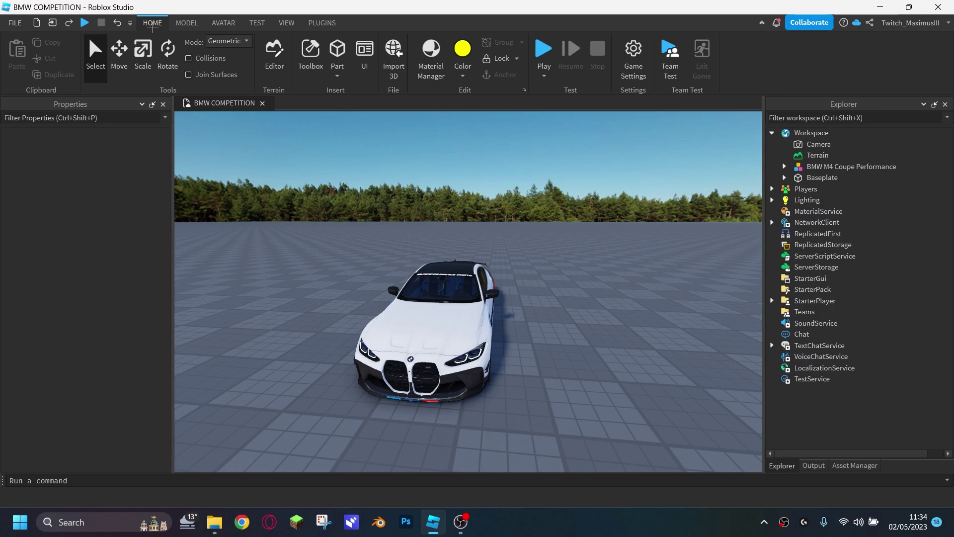
pyautogui.click(309, 55)
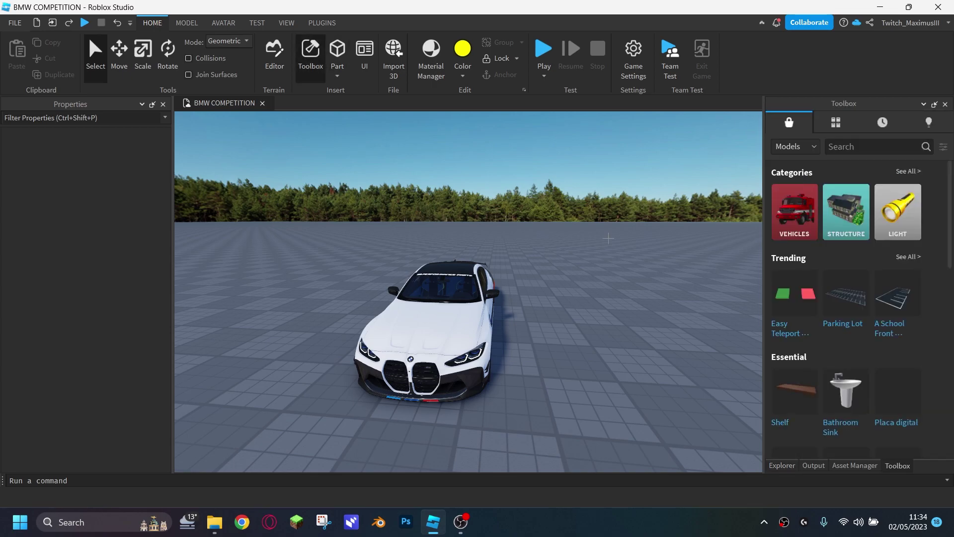
pyautogui.write('a chassis')
pyautogui.press('Return')
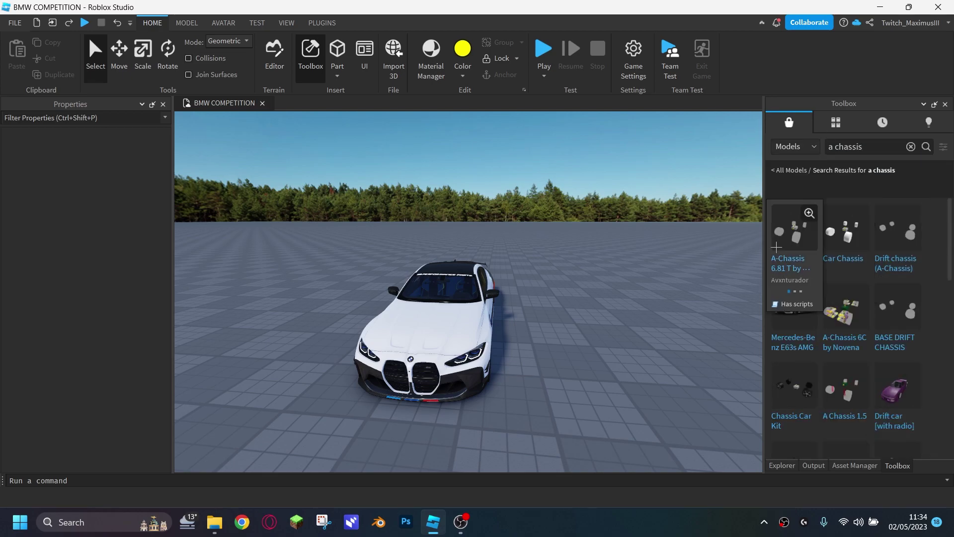
# Step: Insert the A-Chassis 6C by Novena model beside the BMW and rotate it to line up with the car
pyautogui.moveTo(588, 312); pyautogui.dragTo(588, 312, button='right')
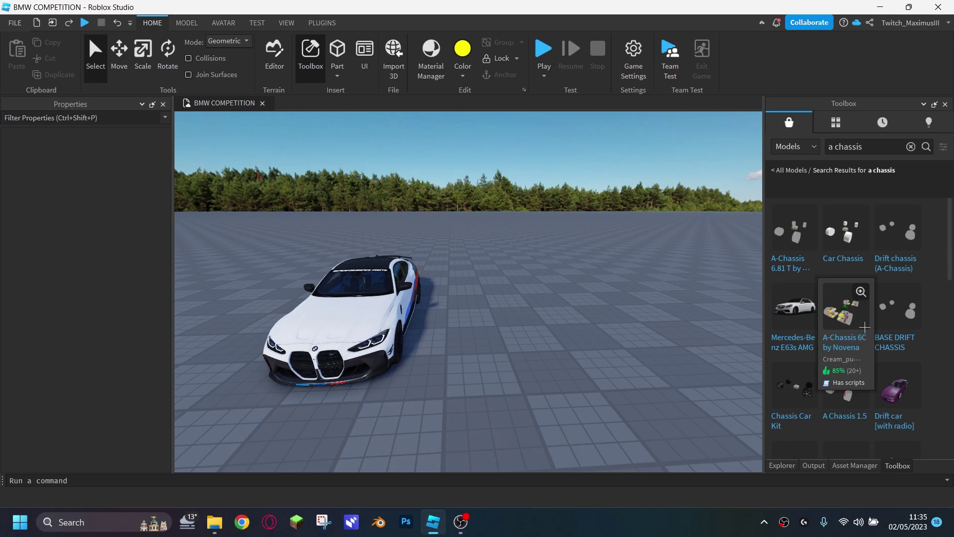
pyautogui.moveTo(846, 304); pyautogui.dragTo(500, 332)
pyautogui.click(621, 317)
pyautogui.press('d')
pyautogui.moveTo(640, 315); pyautogui.dragTo(640, 315, button='right')
pyautogui.press('w')
pyautogui.hotkey('ctrl', 'r')
pyautogui.hotkey('ctrl', 'r')
pyautogui.press('w')
pyautogui.moveTo(571, 262); pyautogui.dragTo(571, 262, button='right')
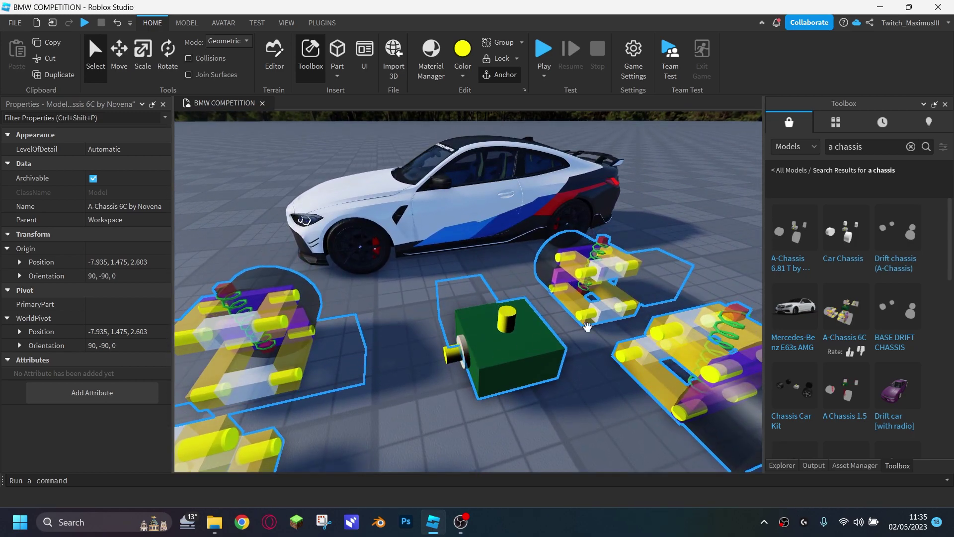
pyautogui.moveTo(575, 343); pyautogui.dragTo(576, 342, button='right')
pyautogui.press('s')
pyautogui.press('w')
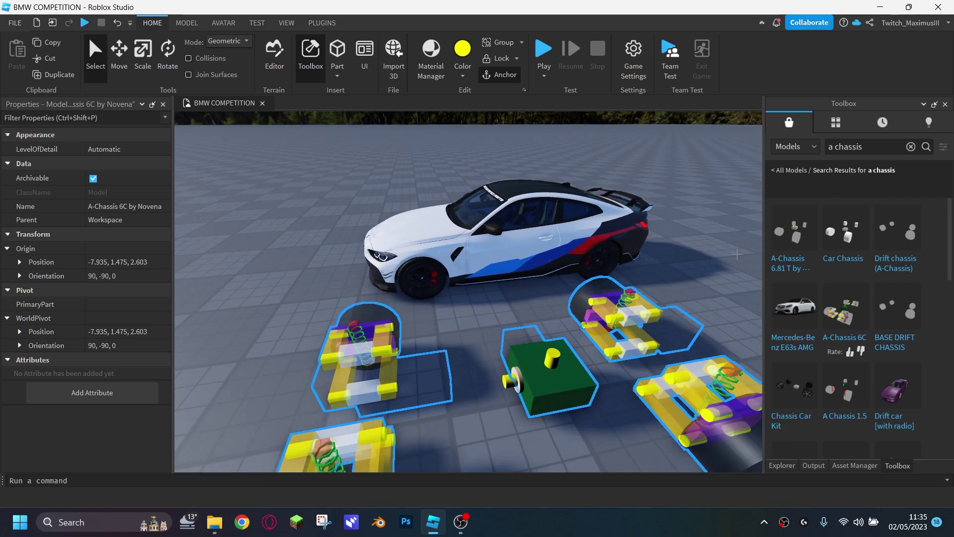
# Step: Find the SuspensionGeometry model inside the chassis's FL wheel and delete it
pyautogui.click(782, 465)
pyautogui.press('w')
pyautogui.moveTo(664, 407); pyautogui.dragTo(664, 407, button='right')
pyautogui.press('a')
pyautogui.click(664, 407)
pyautogui.press('d')
pyautogui.click(451, 352)
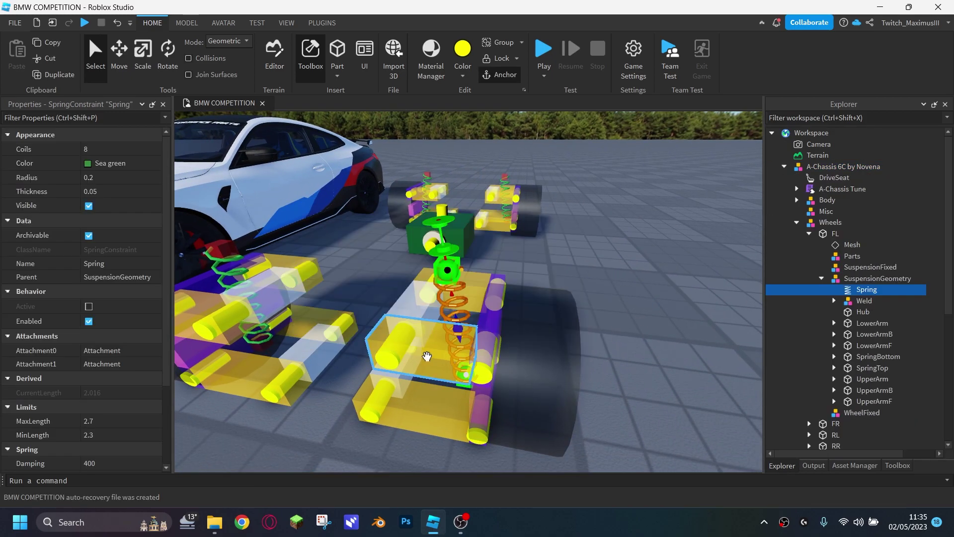
pyautogui.click(862, 280)
pyautogui.click(821, 278)
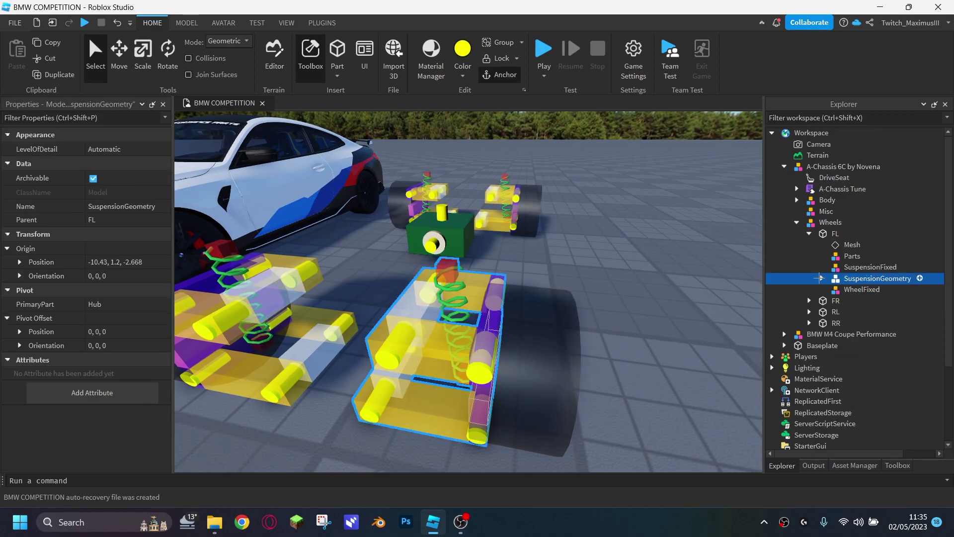
pyautogui.moveTo(736, 294); pyautogui.dragTo(736, 294, button='right')
pyautogui.press('s')
pyautogui.press('Delete')
# Step: Delete the SuspensionGeometry models from the chassis's FR, RL and RR wheels and collapse the four wheel entries
pyautogui.click(810, 289)
pyautogui.click(822, 334)
pyautogui.press('Delete')
pyautogui.click(809, 345)
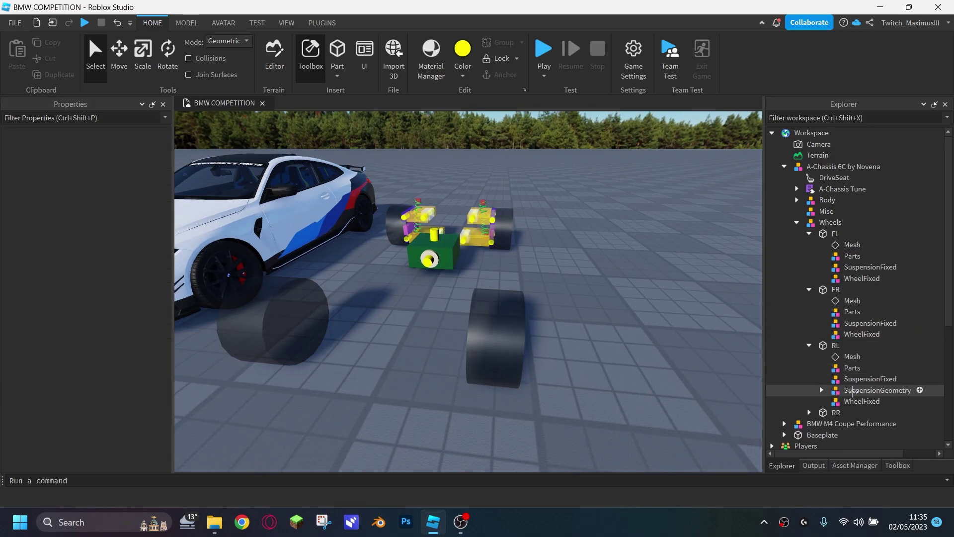
pyautogui.click(855, 390)
pyautogui.press('Delete')
pyautogui.click(809, 402)
pyautogui.click(853, 445)
pyautogui.press('Delete')
pyautogui.click(809, 234)
pyautogui.click(809, 245)
pyautogui.click(810, 256)
pyautogui.click(810, 267)
pyautogui.moveTo(735, 293); pyautogui.dragTo(728, 288, button='right')
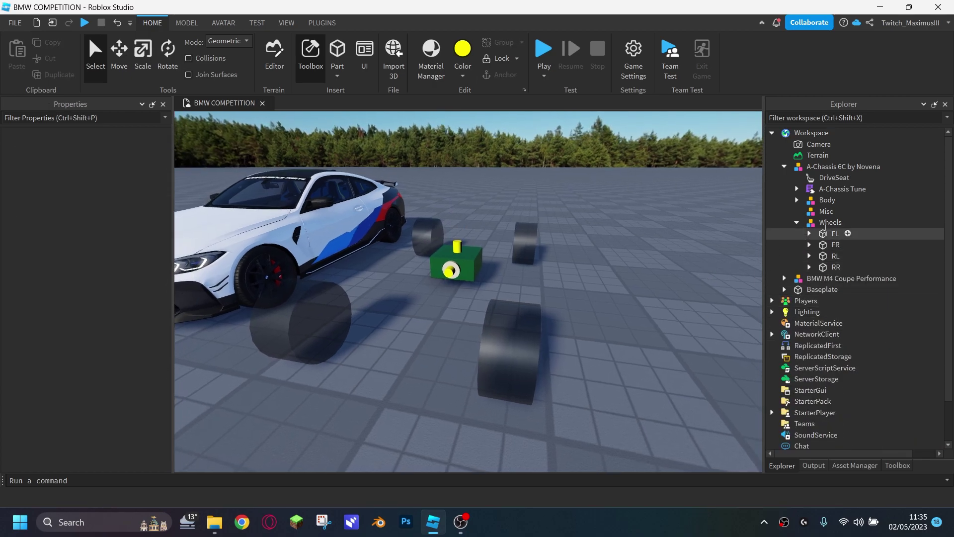
# Step: Colour the chassis wheels FL, FR, RL and RR New Yeller and set their material to Neon
pyautogui.click(825, 234)
pyautogui.keyDown('shift'); pyautogui.click(836, 267); pyautogui.keyUp('shift')
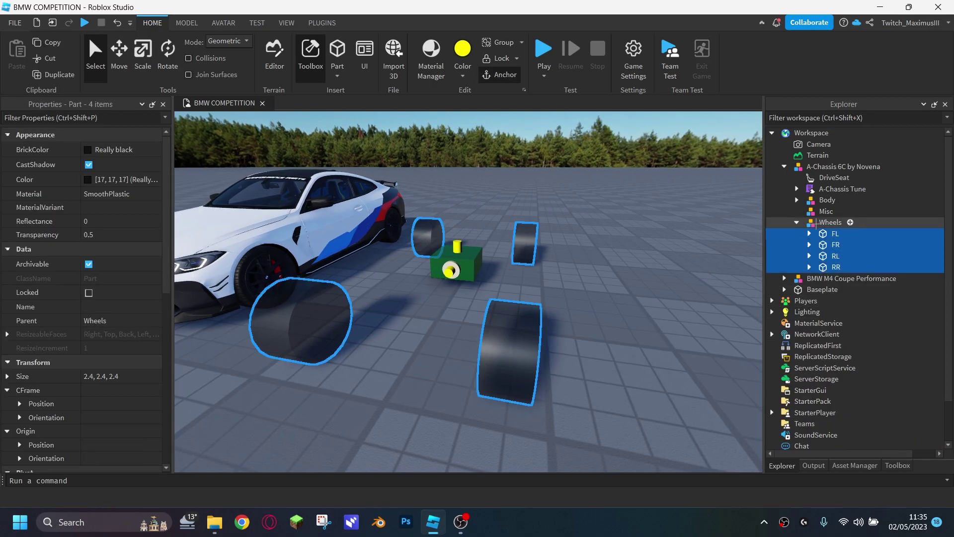
pyautogui.click(462, 66)
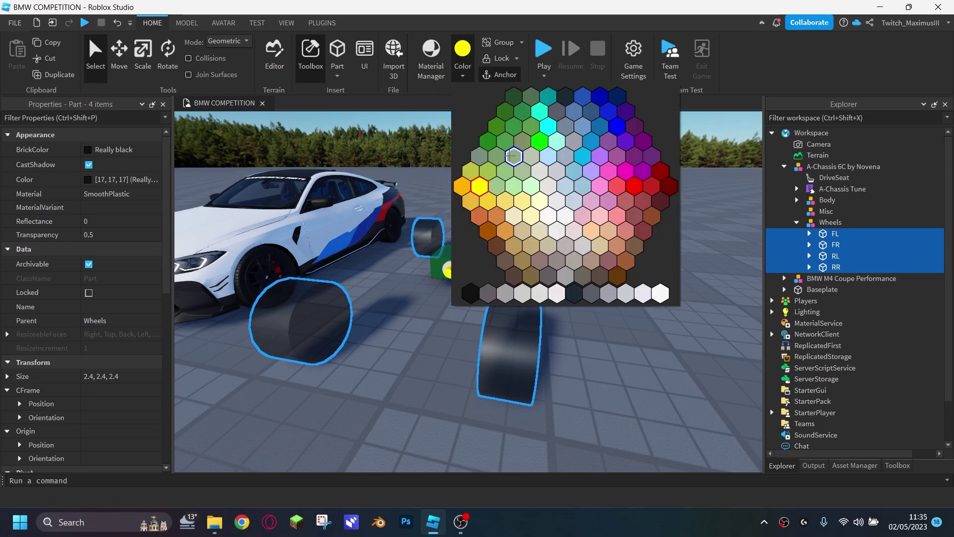
pyautogui.click(479, 189)
pyautogui.click(131, 199)
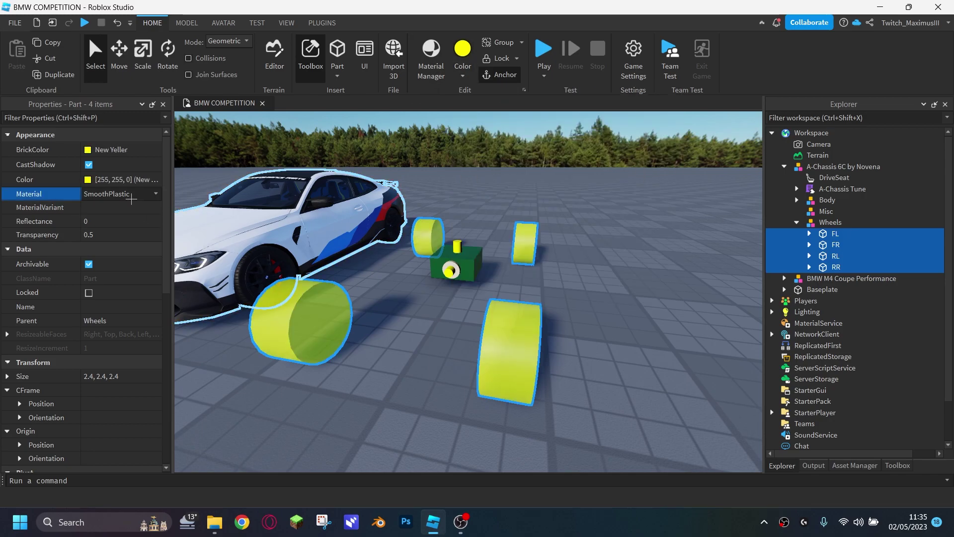
pyautogui.press('n')
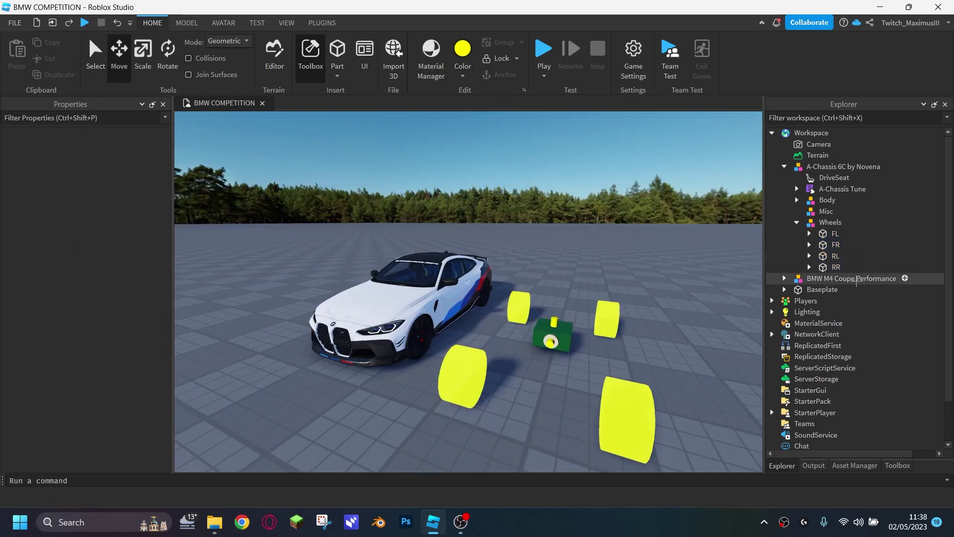
# Step: Move the Wheels model out of BMW M4 Coupe Performance directly into Workspace
pyautogui.hotkey('ctrl', '2')
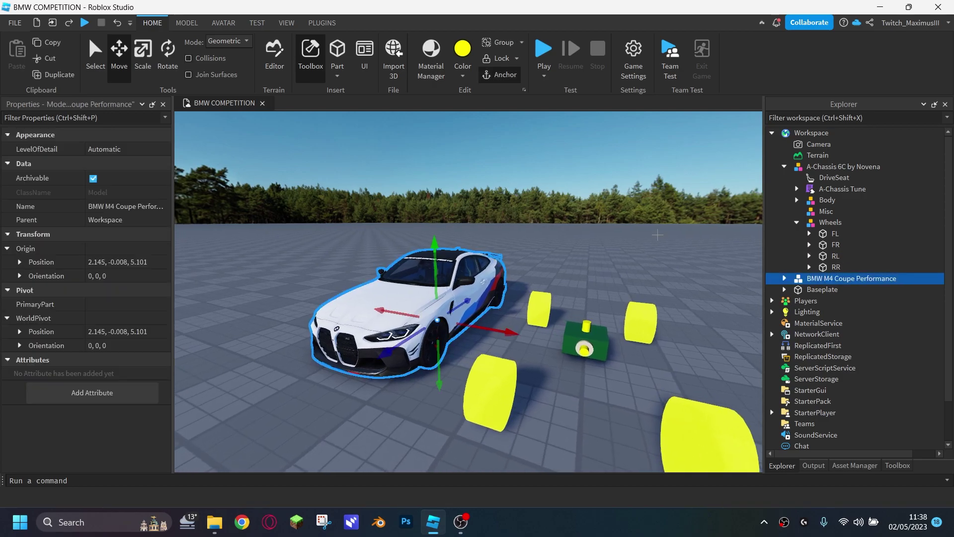
pyautogui.click(785, 279)
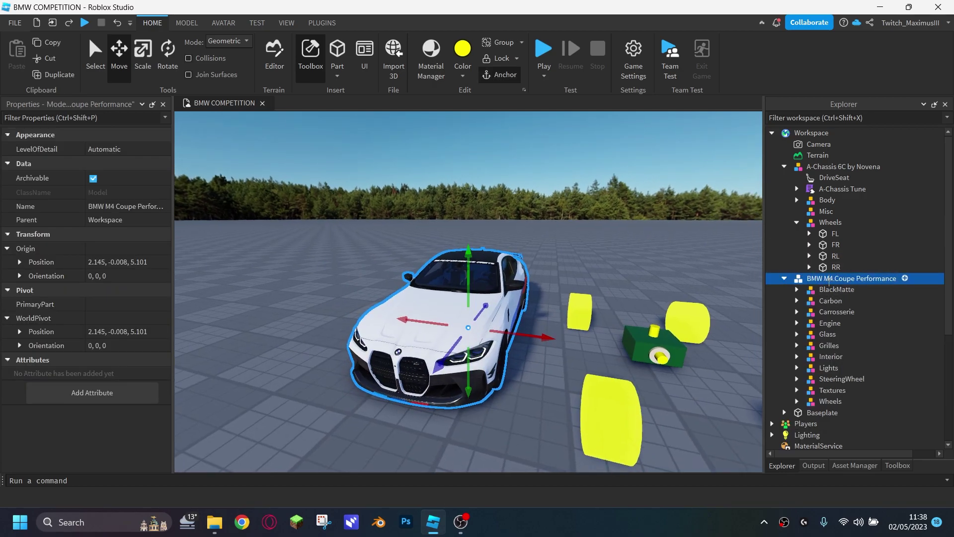
pyautogui.moveTo(825, 402); pyautogui.dragTo(823, 134)
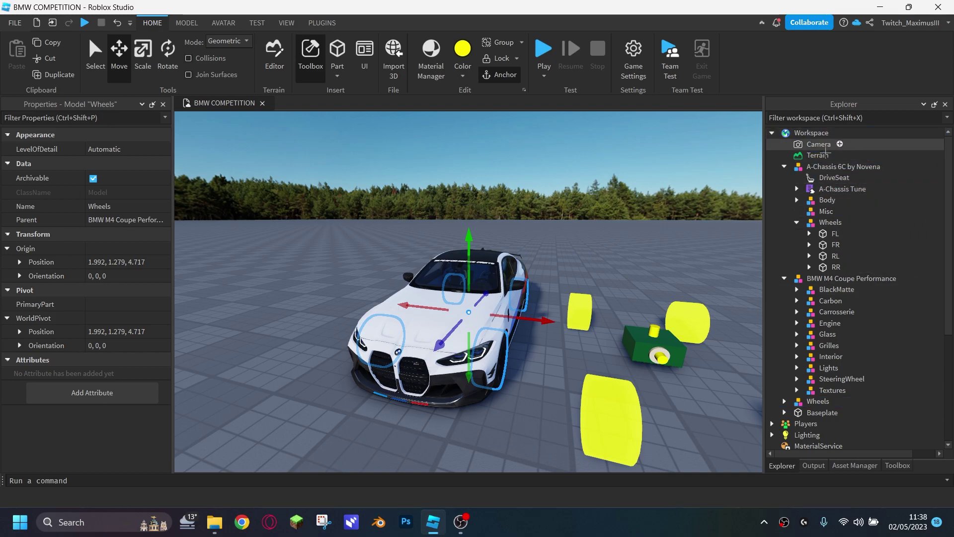
pyautogui.click(784, 279)
# Step: Move the A-Chassis 6C model sideways, farther away from the car
pyautogui.click(604, 269)
pyautogui.moveTo(604, 268)
pyautogui.mouseDown(button='right')
pyautogui.moveTo(617, 283)
pyautogui.moveTo(609, 286)
pyautogui.mouseUp(button='right')
pyautogui.click(581, 293)
pyautogui.moveTo(580, 293); pyautogui.dragTo(628, 307)
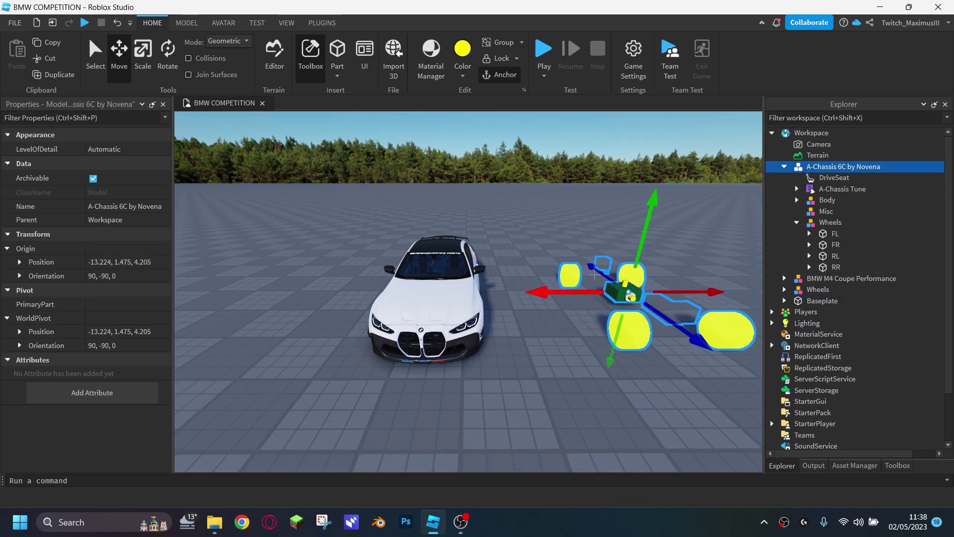
pyautogui.click(544, 217)
pyautogui.moveTo(543, 217); pyautogui.dragTo(531, 213, button='right')
# Step: Raise the BMW M4 Coupe Performance body 20 studs straight up, leaving its separated wheels on the ground
pyautogui.scroll(4, 542, 217)
pyautogui.click(187, 23)
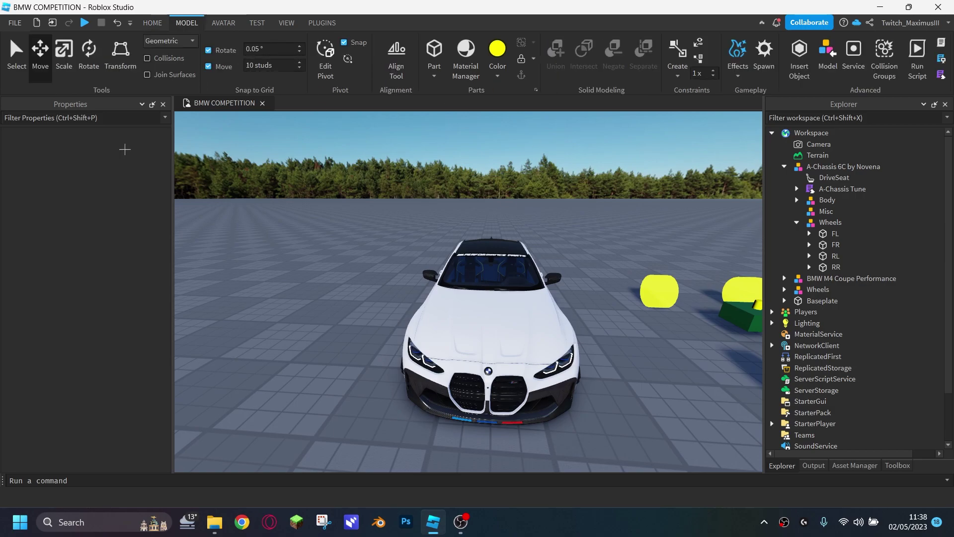
pyautogui.click(488, 269)
pyautogui.click(489, 270)
pyautogui.moveTo(557, 246); pyautogui.dragTo(550, 246, button='right')
pyautogui.moveTo(466, 260); pyautogui.dragTo(472, 174)
pyautogui.scroll(-4, 473, 182)
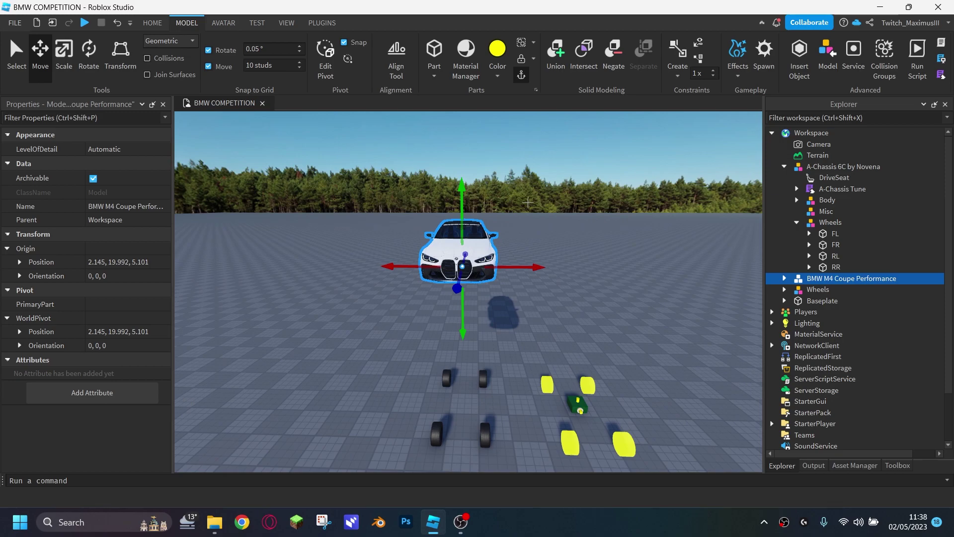
pyautogui.click(563, 252)
# Step: Select all parts of the car's four wheels and check their Anchored and collision properties
pyautogui.moveTo(579, 266); pyautogui.dragTo(584, 267, button='right')
pyautogui.press('w')
pyautogui.press('q')
pyautogui.press('a')
pyautogui.press('e')
pyautogui.press('e')
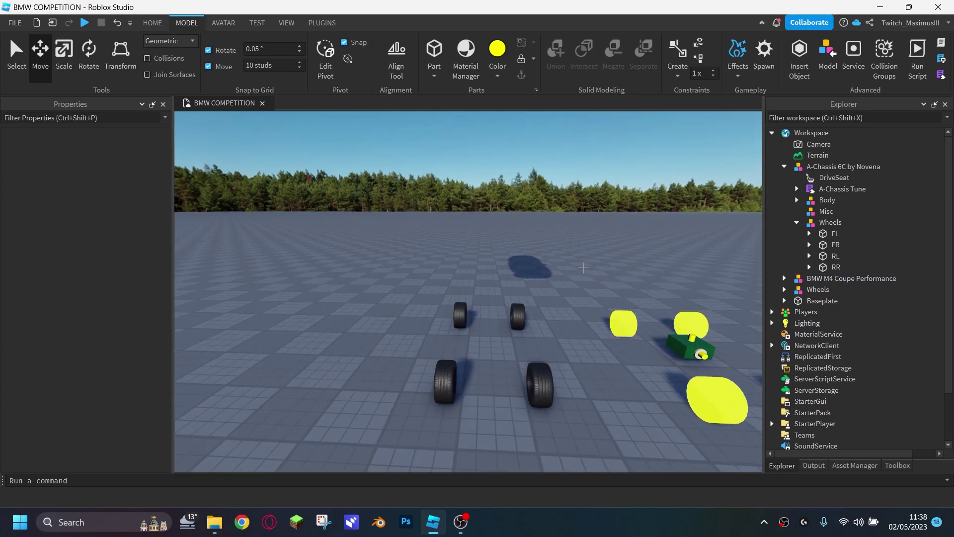
pyautogui.moveTo(583, 268); pyautogui.dragTo(584, 267, button='right')
pyautogui.press('s')
pyautogui.press('d')
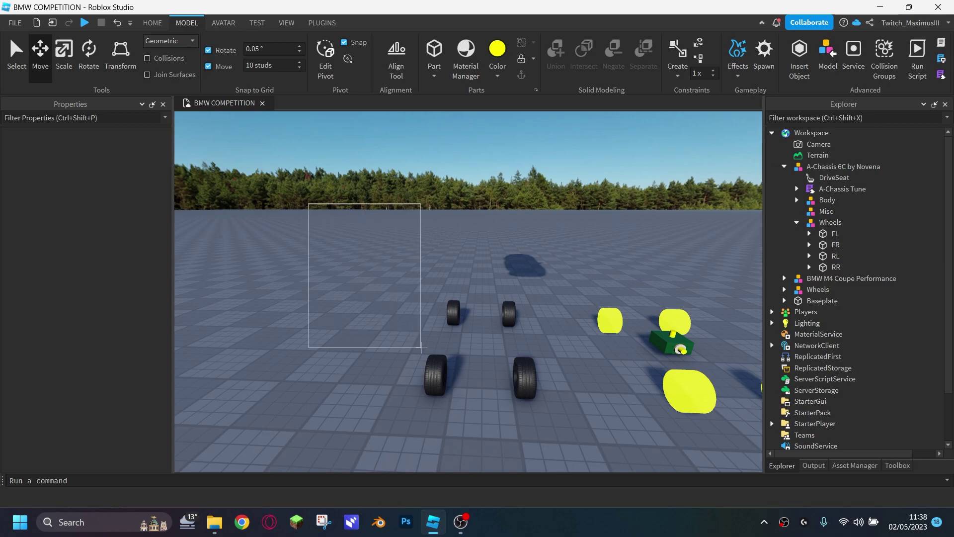
pyautogui.moveTo(423, 352); pyautogui.dragTo(564, 453)
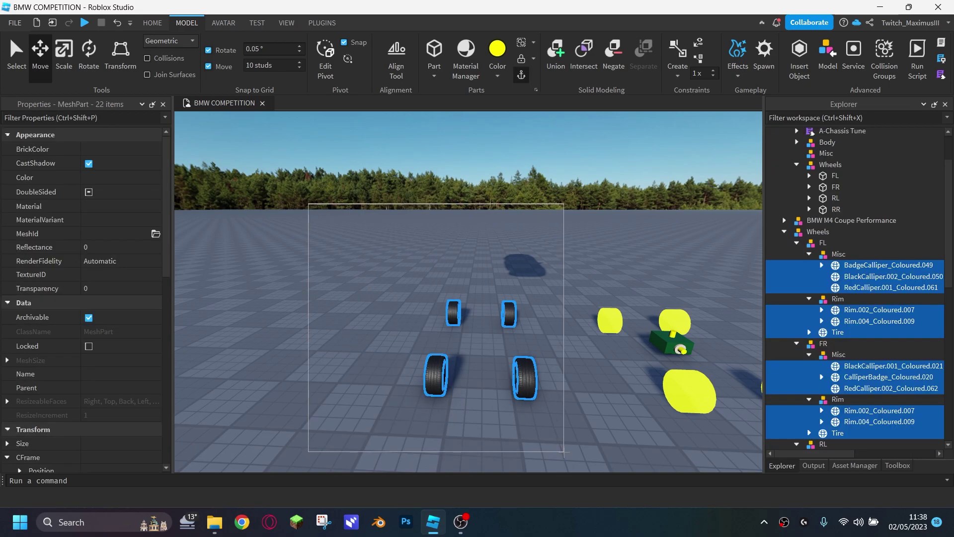
pyautogui.moveTo(318, 213); pyautogui.dragTo(565, 436)
pyautogui.press('d')
pyautogui.scroll(-1, 131, 156)
pyautogui.scroll(-6, 131, 156)
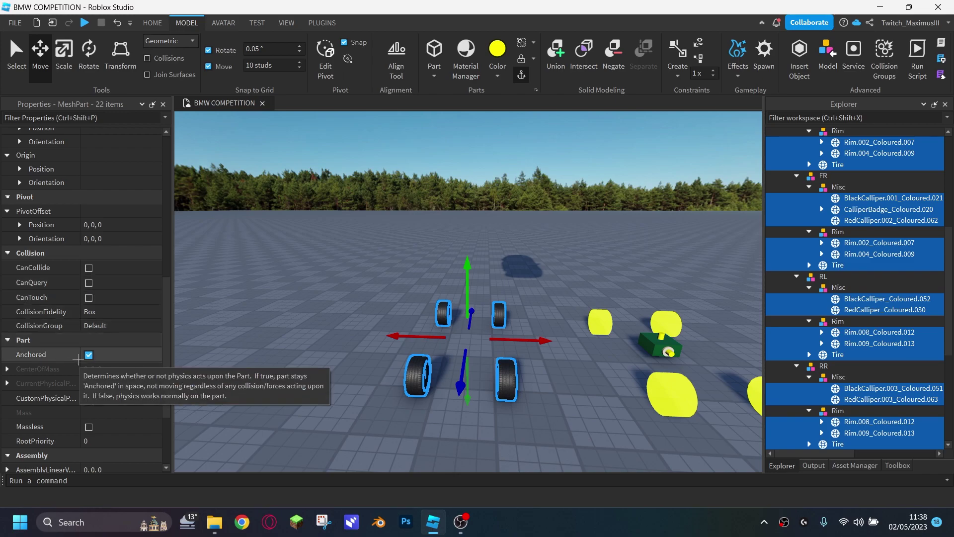
pyautogui.press('f')
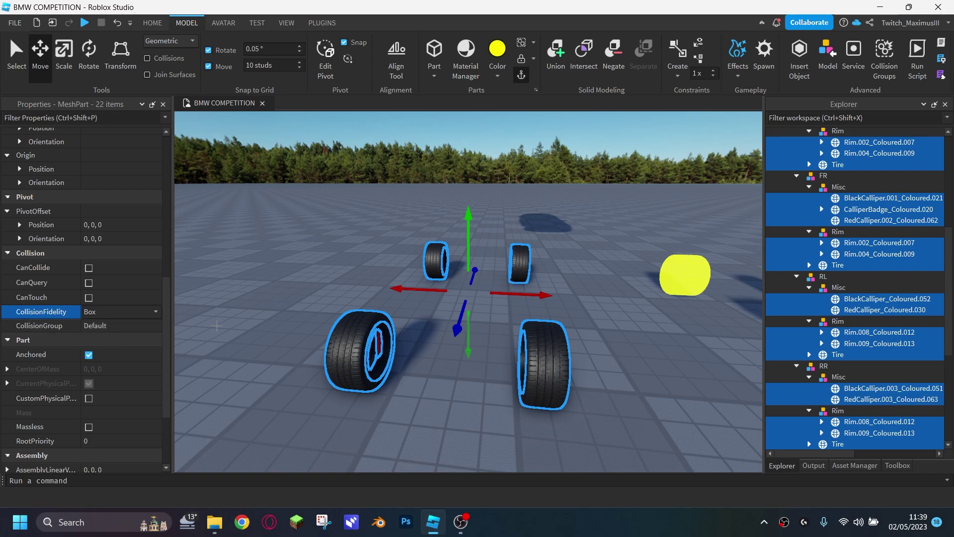
pyautogui.press('s')
pyautogui.moveTo(258, 318); pyautogui.dragTo(263, 316, button='right')
pyautogui.click(264, 315)
# Step: Collapse the FL, FR, RL and RR groups in the car's separated Wheels model
pyautogui.scroll(2, 820, 259)
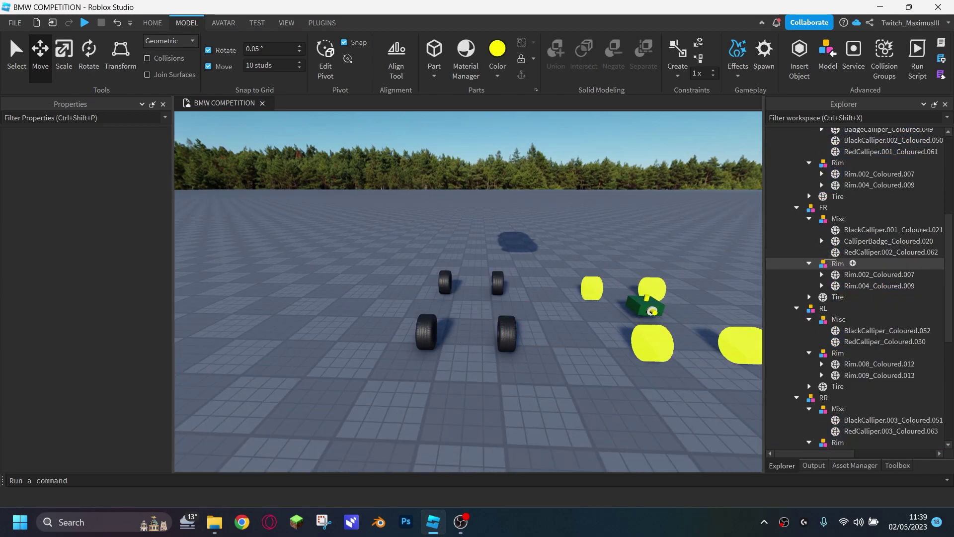
pyautogui.click(797, 139)
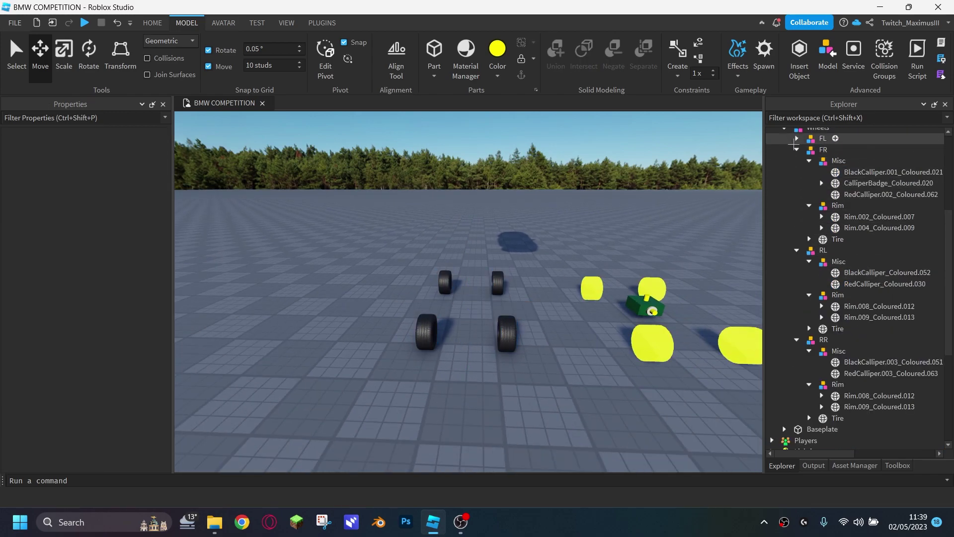
pyautogui.click(797, 151)
pyautogui.click(797, 161)
pyautogui.click(796, 173)
pyautogui.moveTo(673, 194); pyautogui.dragTo(669, 197, button='right')
pyautogui.press('d')
pyautogui.press('e')
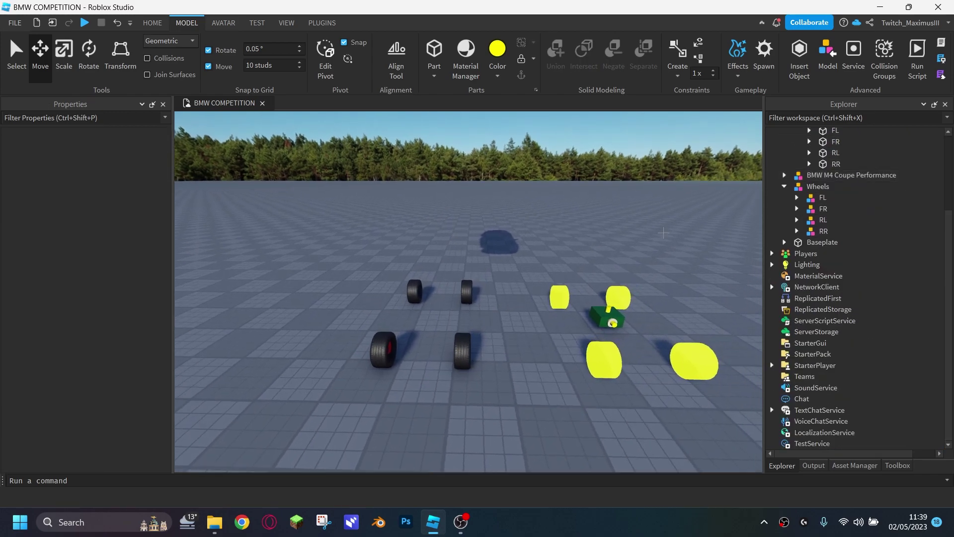
# Step: Move the chassis onto the car's wheels, with move snapping turned off, so its yellow wheels line up with the tires
pyautogui.click(608, 323)
pyautogui.moveTo(566, 319); pyautogui.dragTo(475, 319)
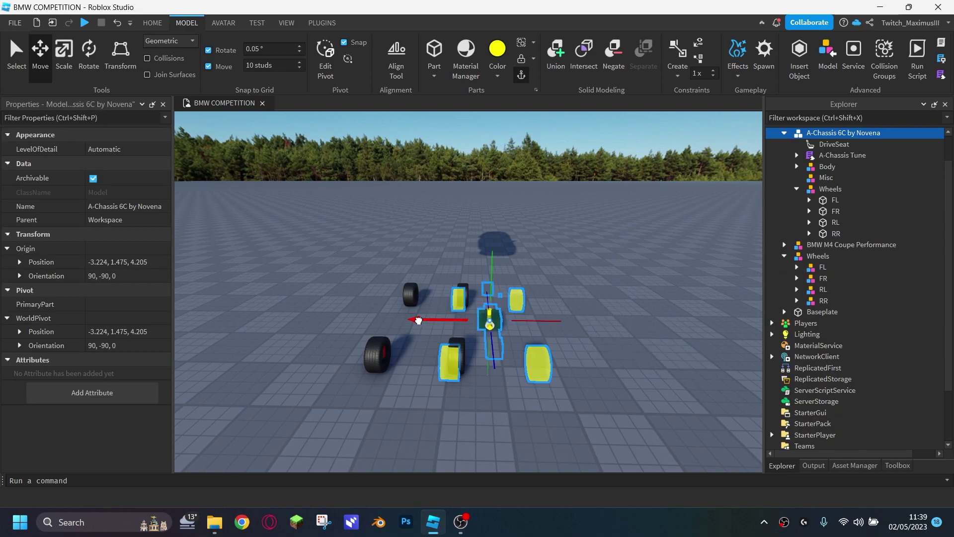
pyautogui.moveTo(401, 320); pyautogui.dragTo(318, 319)
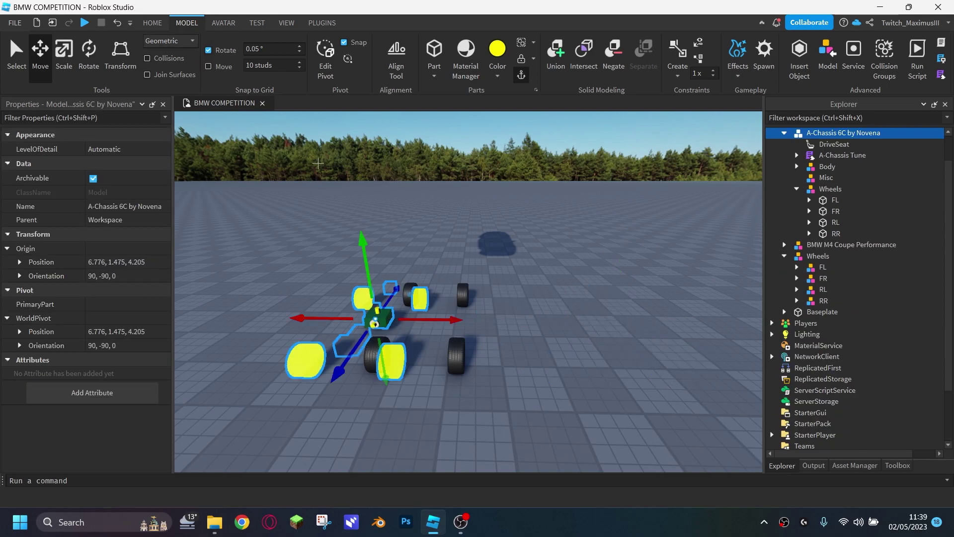
pyautogui.moveTo(436, 320); pyautogui.dragTo(485, 322)
pyautogui.moveTo(416, 340); pyautogui.dragTo(421, 332)
pyautogui.moveTo(475, 316); pyautogui.dragTo(478, 315)
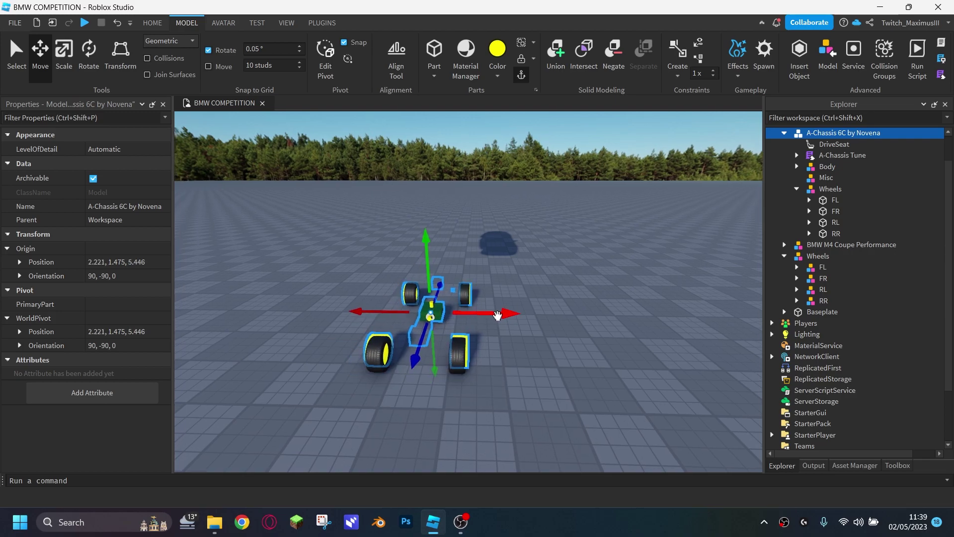
pyautogui.moveTo(498, 315); pyautogui.dragTo(497, 316, button='right')
pyautogui.press('w')
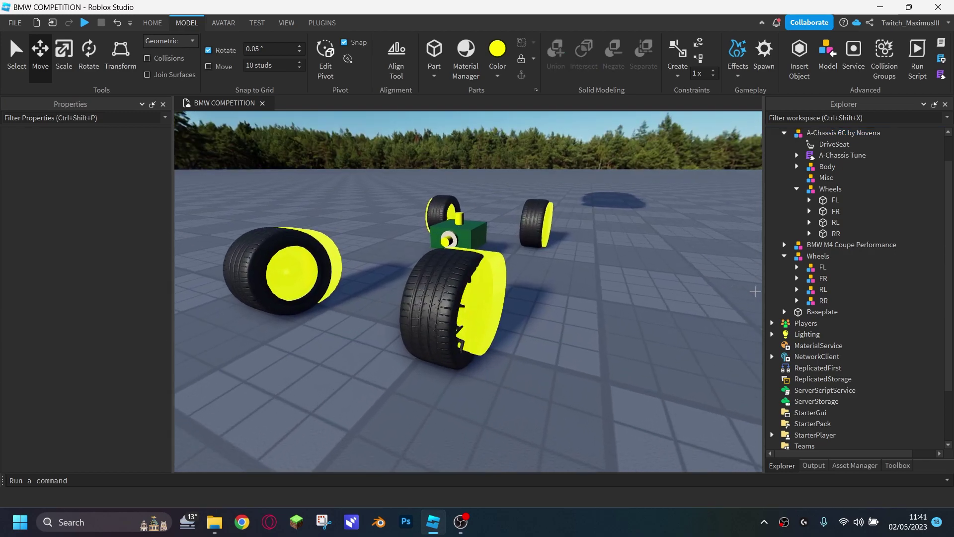
# Step: Reset the pivots of the FL, FR, RL and RR models in the car's separated Wheels model
pyautogui.scroll(-4, 587, 279)
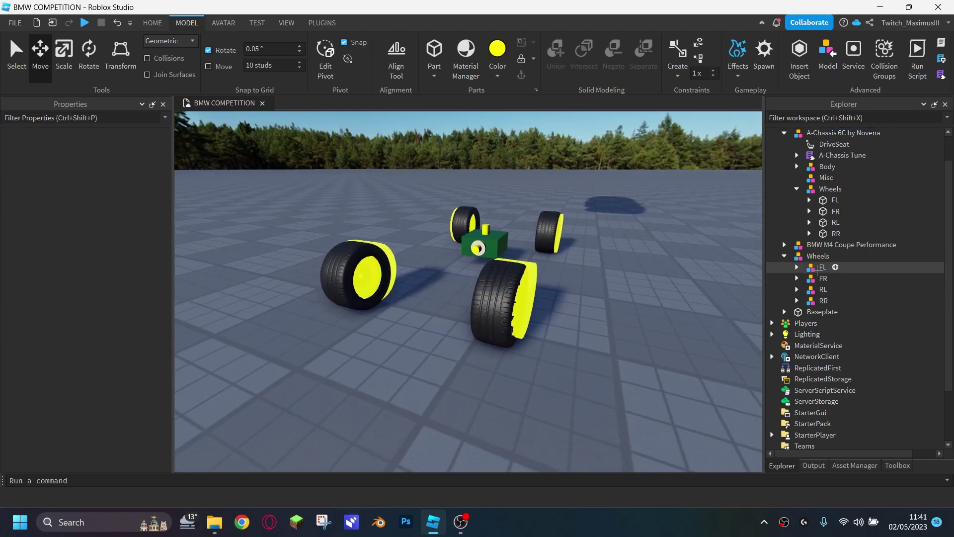
pyautogui.click(833, 268)
pyautogui.moveTo(696, 275); pyautogui.dragTo(678, 275, button='right')
pyautogui.press('f')
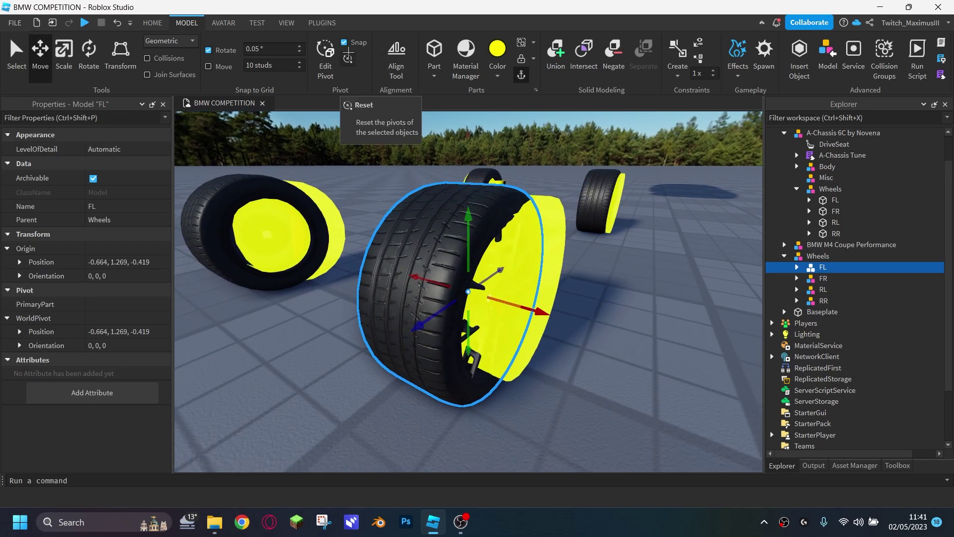
pyautogui.press('Down')
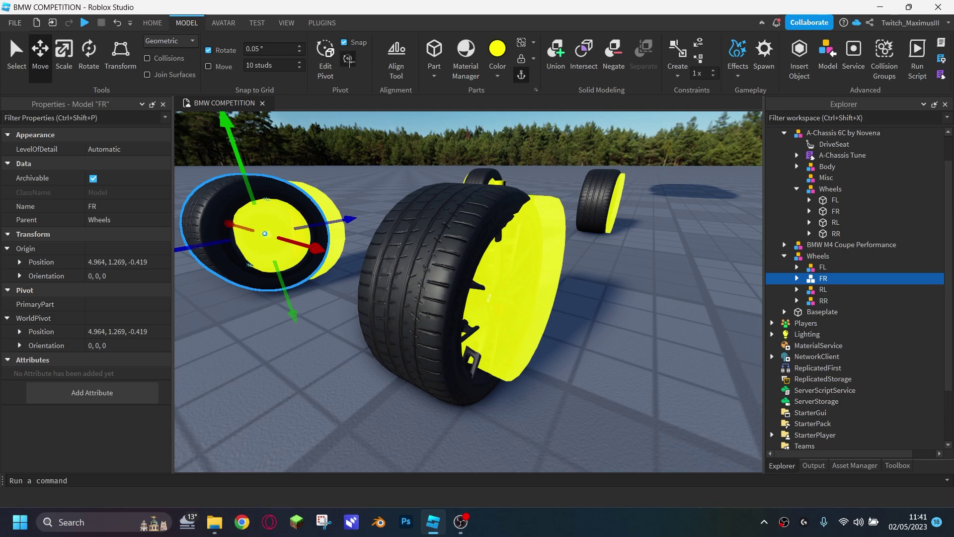
pyautogui.press('Down')
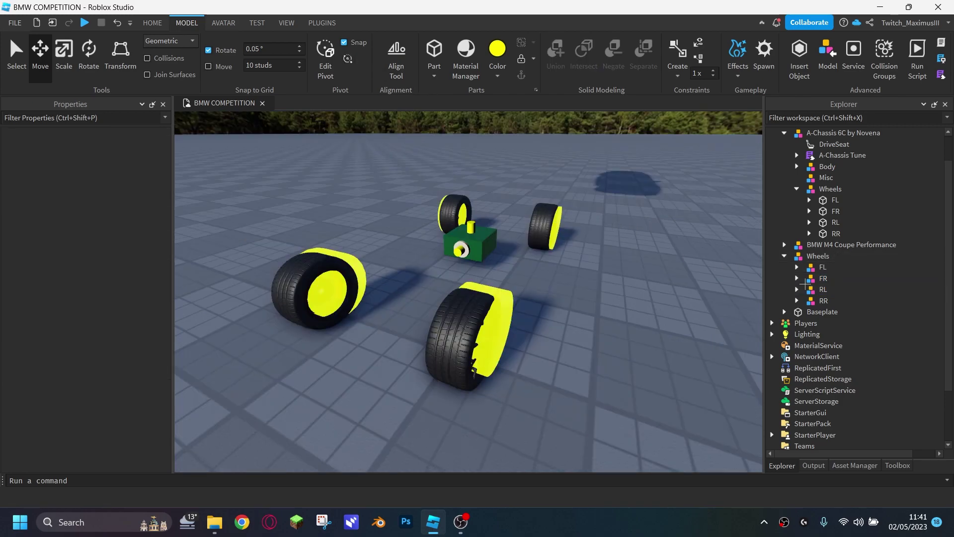
# Step: Copy the car's FL wheel position to the chassis FL wheel part, setting it to -0.664, 1.269, -0.419
pyautogui.click(835, 266)
pyautogui.click(120, 262)
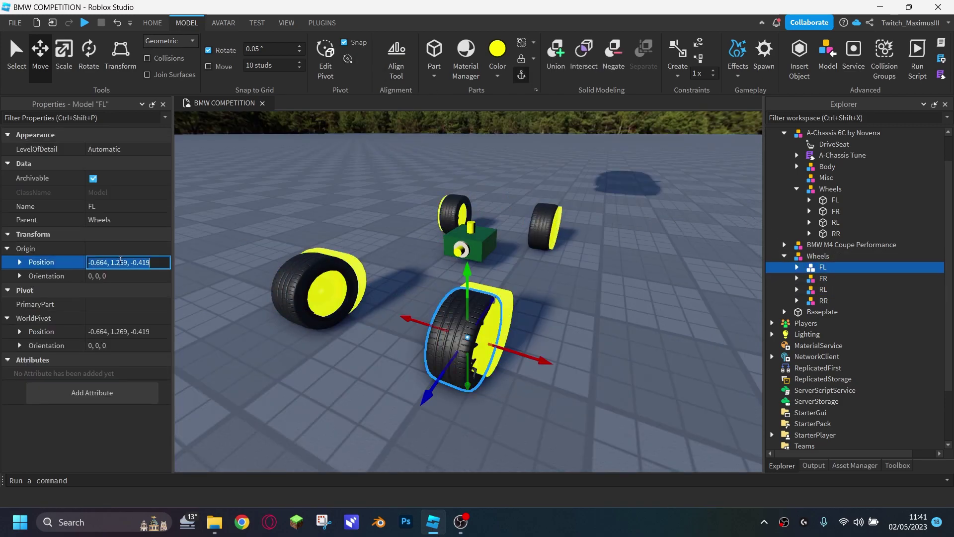
pyautogui.click(821, 200)
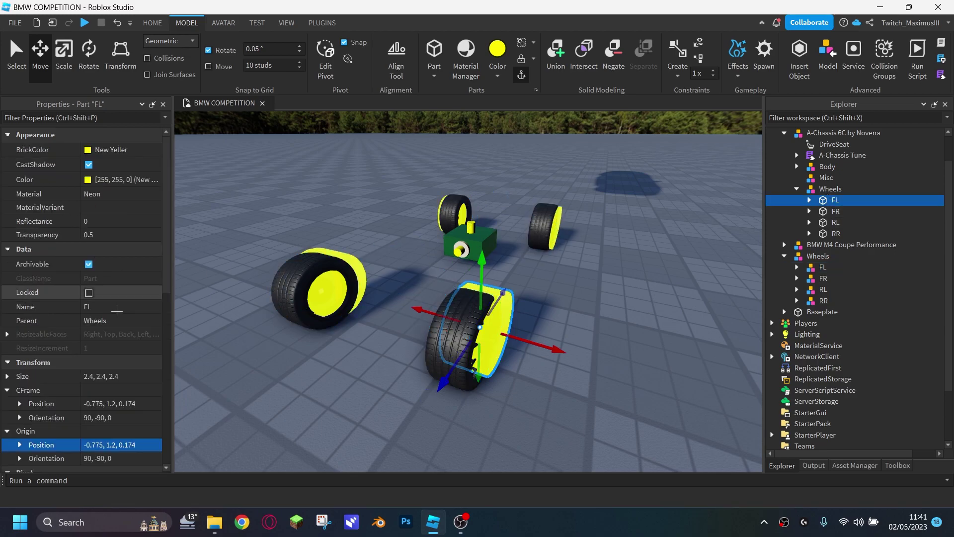
pyautogui.click(140, 404)
pyautogui.press('Return')
pyautogui.press('f')
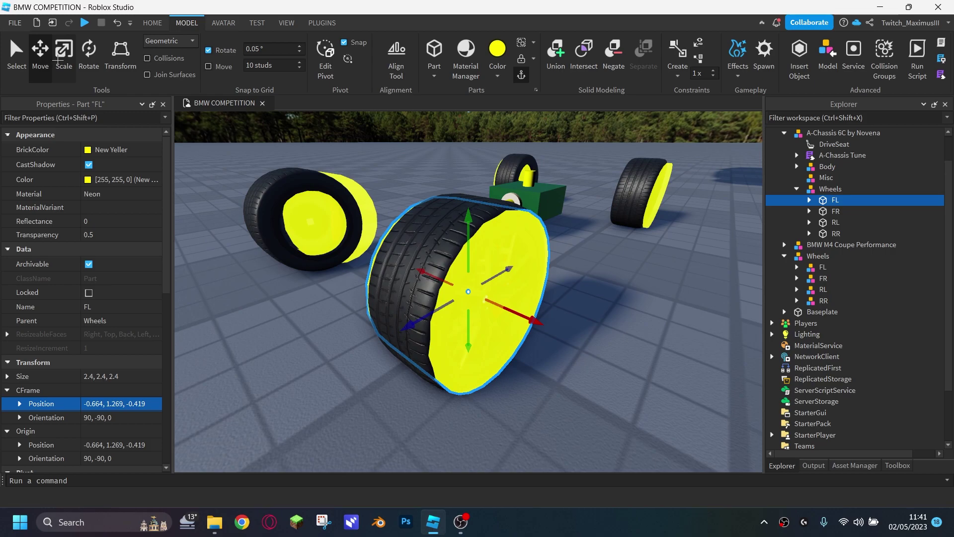
# Step: Scale the chassis FL wheel part to 2.576 on all three axes so it covers the tire
pyautogui.hotkey('ctrl', '3')
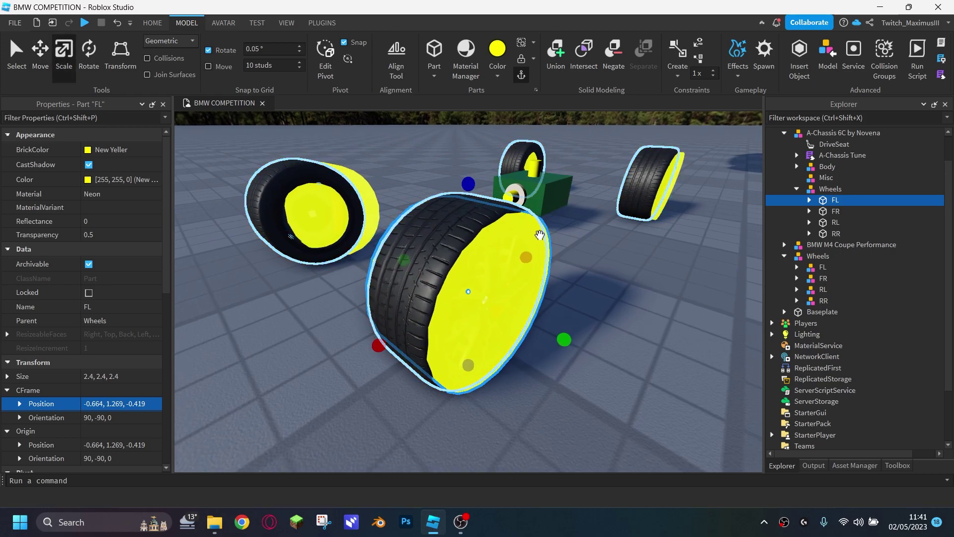
pyautogui.moveTo(467, 183); pyautogui.dragTo(457, 175)
pyautogui.moveTo(457, 174); pyautogui.dragTo(711, 220, button='right')
pyautogui.hotkey('ctrl', 'z')
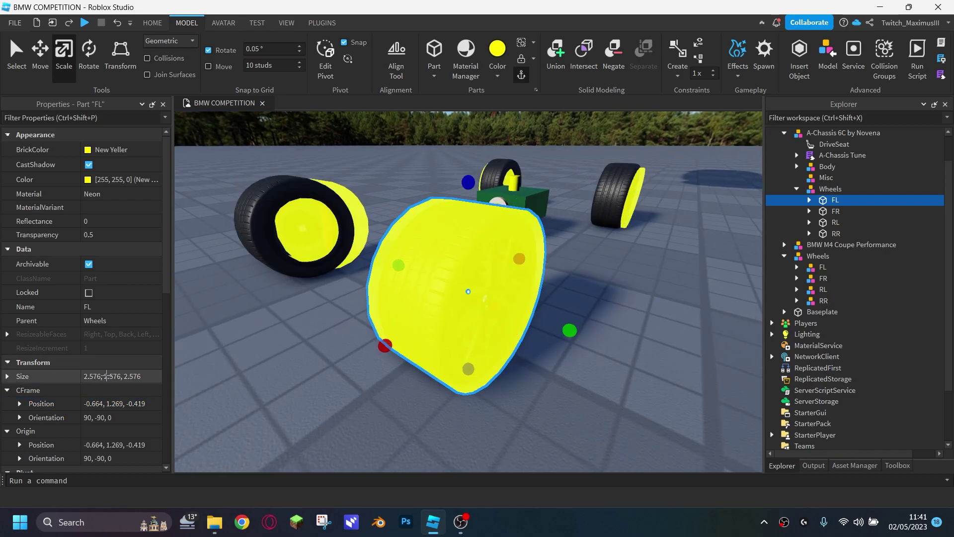
# Step: Set the size of the chassis FR, RL and RR wheel parts to 2.576, 2.576, 2.576
pyautogui.click(836, 211)
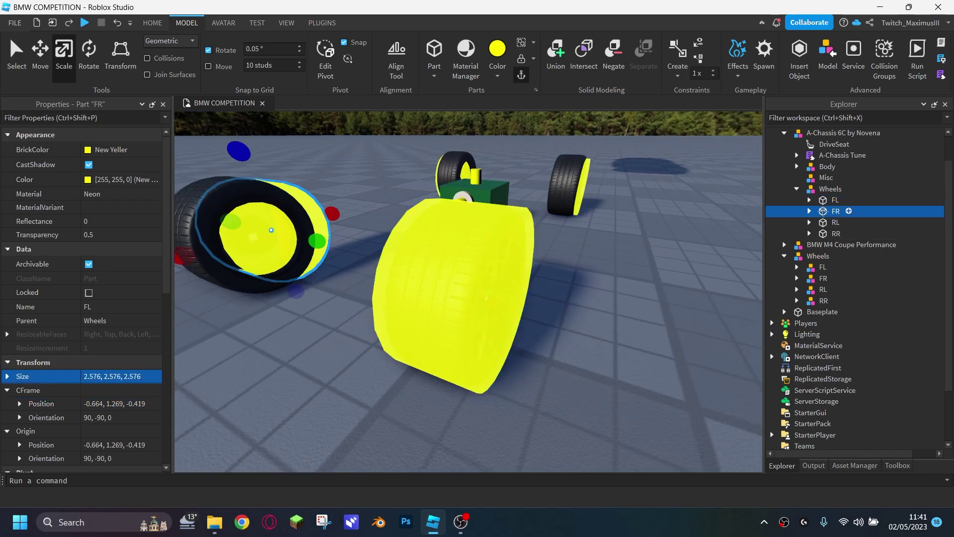
pyautogui.keyDown('shift'); pyautogui.click(829, 233); pyautogui.keyUp('shift')
pyautogui.write('2.576, 2.576, 2.576')
pyautogui.press('Return')
pyautogui.scroll(-5, 443, 405)
pyautogui.moveTo(446, 345); pyautogui.dragTo(452, 343, button='right')
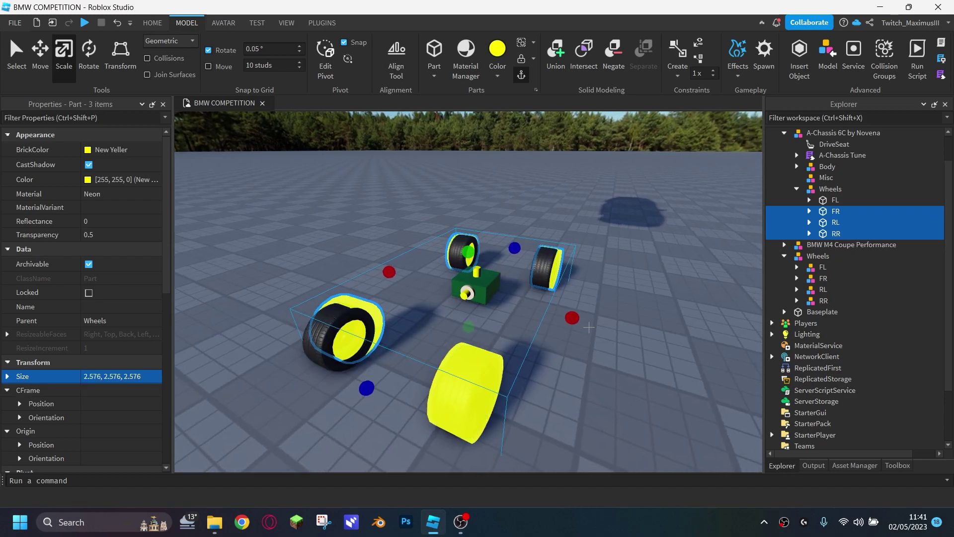
# Step: Copy the car's FR wheel position to the chassis FR wheel part, setting it to 4.964, 1.269, -0.419
pyautogui.click(837, 278)
pyautogui.click(836, 211)
pyautogui.click(823, 278)
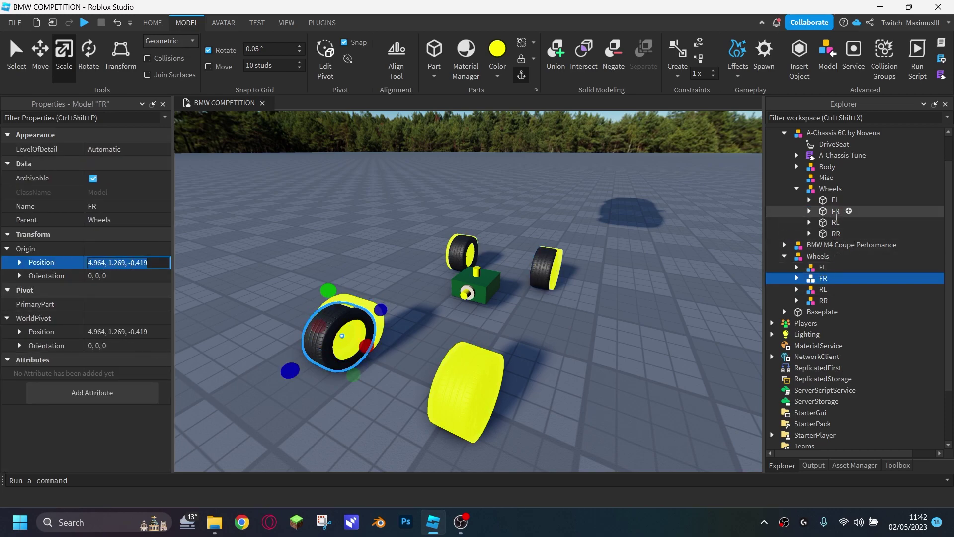
pyautogui.click(840, 212)
pyautogui.click(114, 403)
pyautogui.write('4.964, 1.269, -0.419')
pyautogui.press('Return')
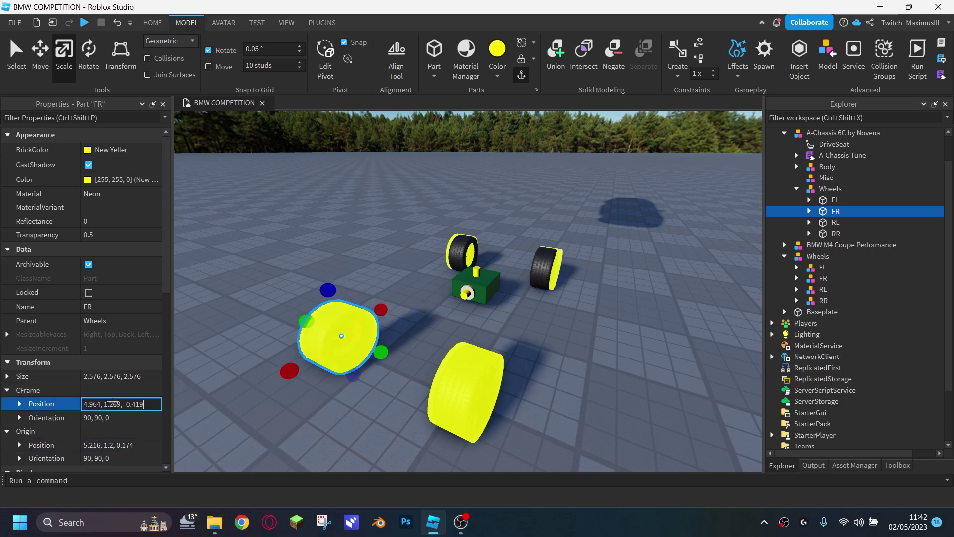
pyautogui.press('f')
# Step: Copy the car's RL wheel position to the chassis RL wheel part, setting it to -0.655, 1.279, 9.841
pyautogui.click(823, 289)
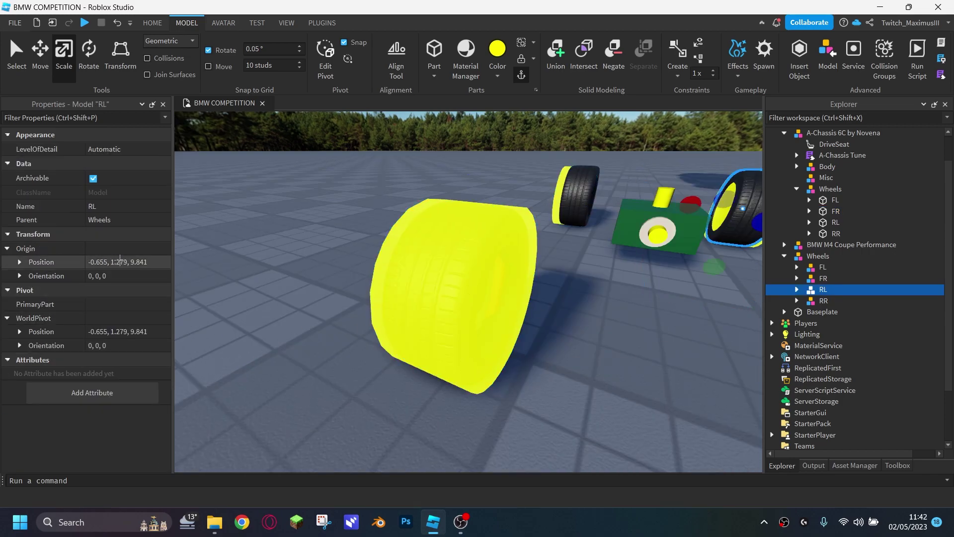
pyautogui.click(836, 223)
pyautogui.click(112, 404)
pyautogui.write('-0.835, 1.279, 9.981')
pyautogui.press('Return')
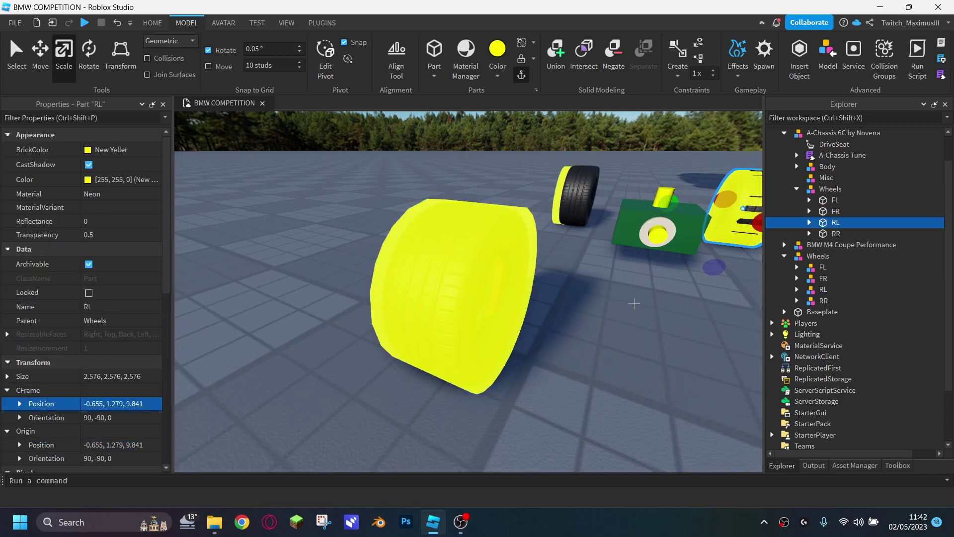
# Step: Copy the car's RR wheel position to the chassis RR wheel part, setting it to 4.948, 1.279, 9.841
pyautogui.click(823, 301)
pyautogui.click(140, 262)
pyautogui.hotkey('ctrl', 'c')
pyautogui.click(836, 234)
pyautogui.click(113, 404)
pyautogui.hotkey('ctrl', 'v')
pyautogui.press('Return')
# Step: Scale the chassis RL wheel part to 2.596 on all axes so the tire tread no longer pokes through
pyautogui.moveTo(446, 296); pyautogui.dragTo(443, 297, button='right')
pyautogui.click(525, 272)
pyautogui.press('w')
pyautogui.moveTo(525, 272); pyautogui.dragTo(520, 267, button='right')
pyautogui.press('s')
pyautogui.moveTo(674, 242); pyautogui.dragTo(673, 242, button='right')
pyautogui.moveTo(592, 204); pyautogui.dragTo(592, 204, button='right')
pyautogui.press('a')
pyautogui.press('w')
pyautogui.moveTo(577, 246); pyautogui.dragTo(595, 249, button='right')
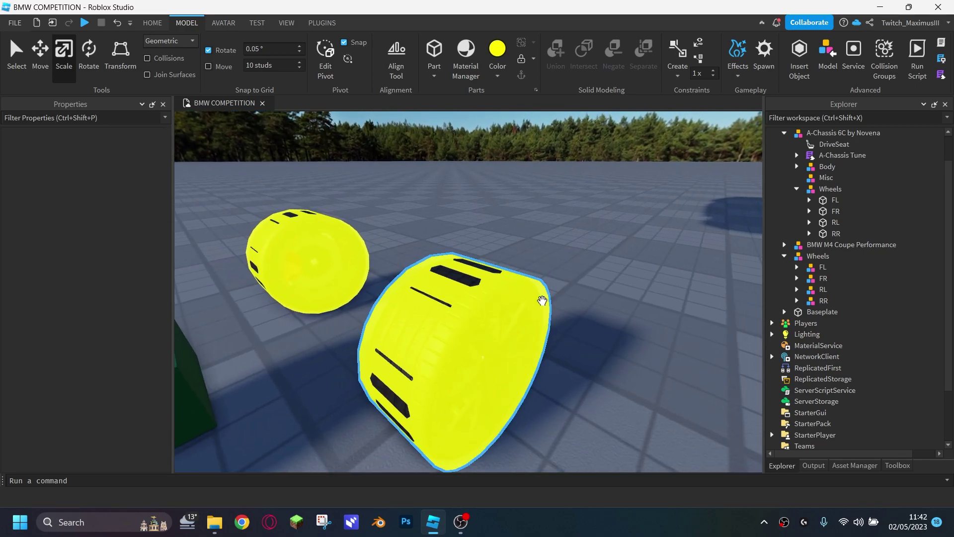
pyautogui.click(543, 299)
pyautogui.press('d')
pyautogui.moveTo(621, 248); pyautogui.dragTo(620, 247, button='right')
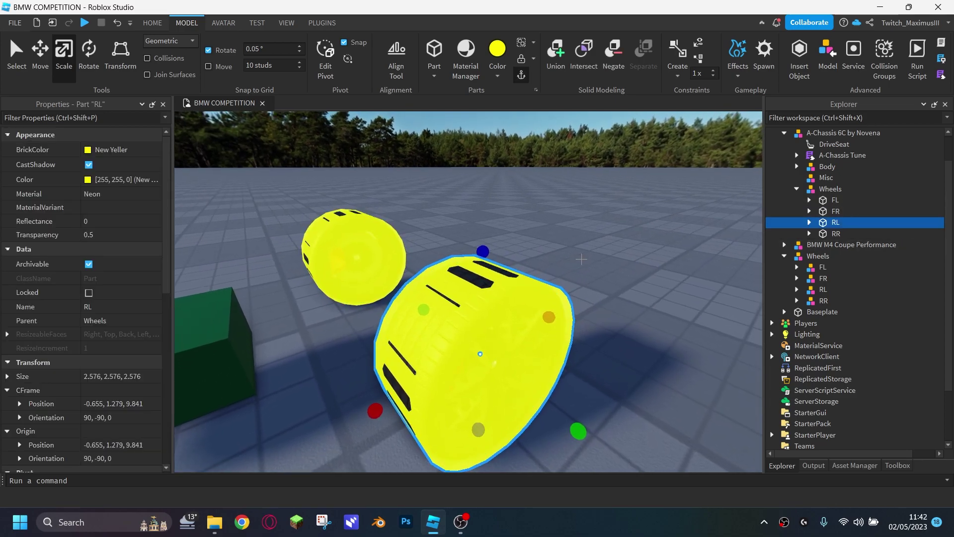
pyautogui.press('w')
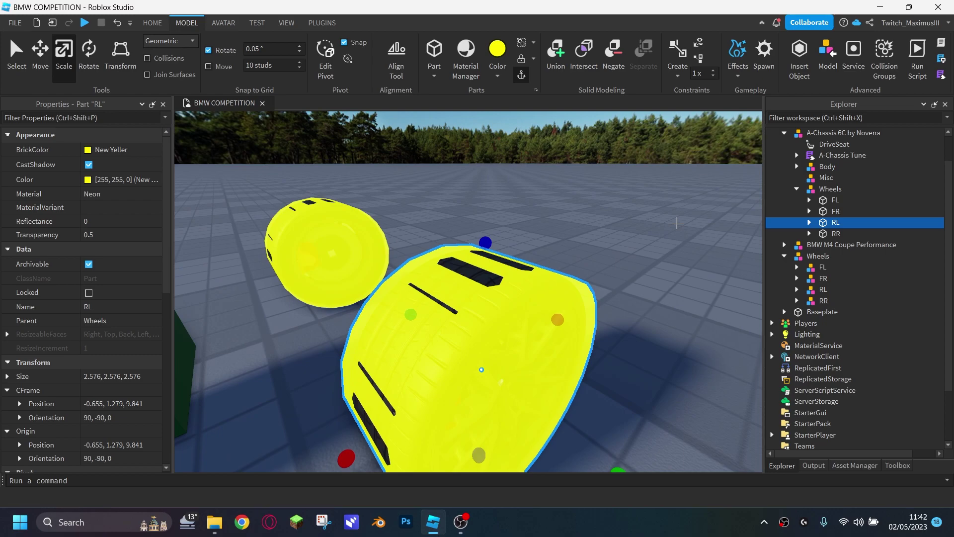
pyautogui.moveTo(484, 234); pyautogui.dragTo(485, 231)
pyautogui.click(145, 374)
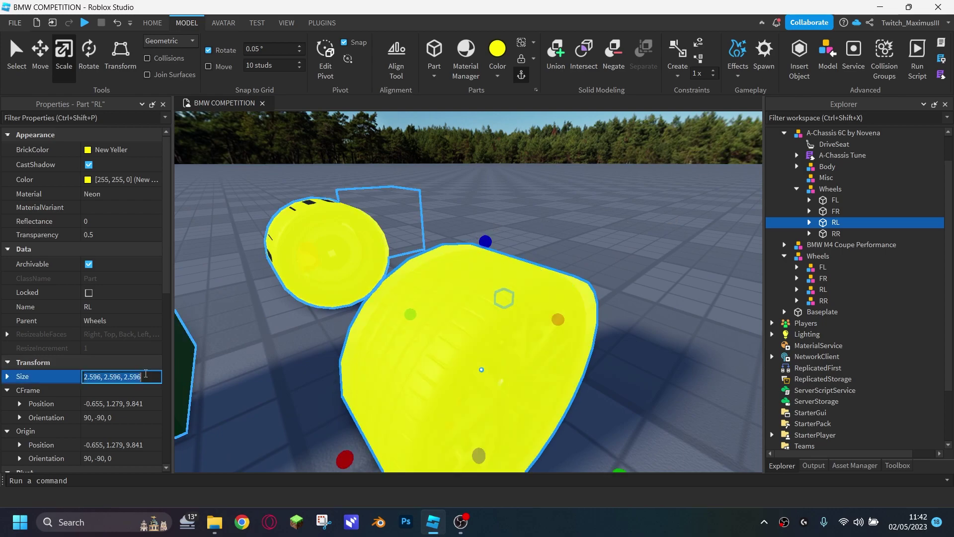
# Step: Set the size of the chassis RR wheel part to 2.596, 2.596, 2.596
pyautogui.click(835, 234)
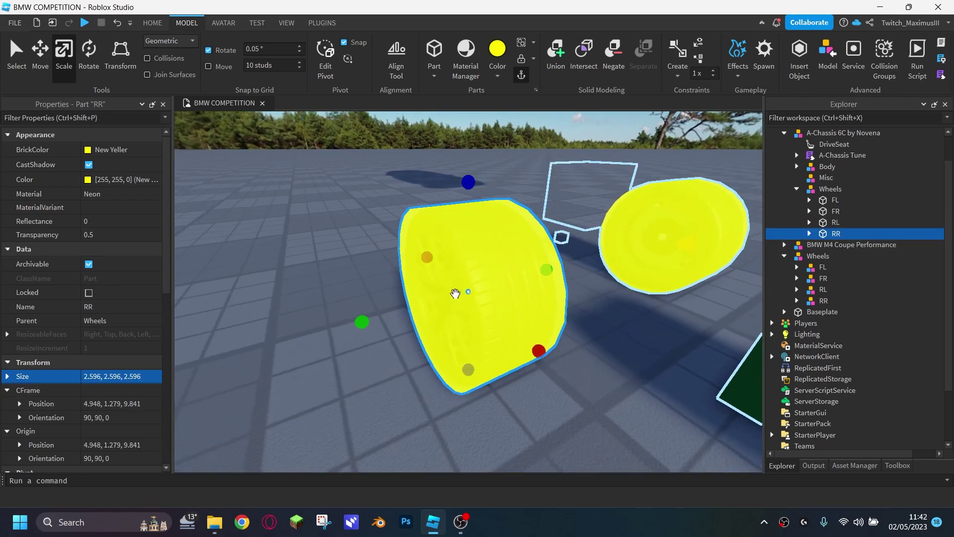
pyautogui.press('s')
pyautogui.moveTo(590, 226); pyautogui.dragTo(628, 226, button='right')
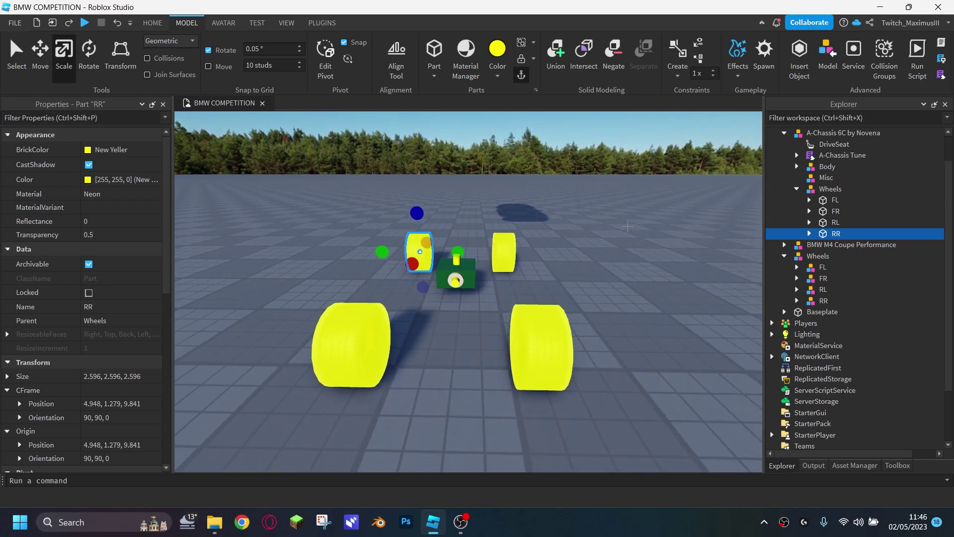
# Step: Move the car's FL wheel model into the Parts model of the chassis FL wheel
pyautogui.moveTo(819, 267); pyautogui.dragTo(831, 263)
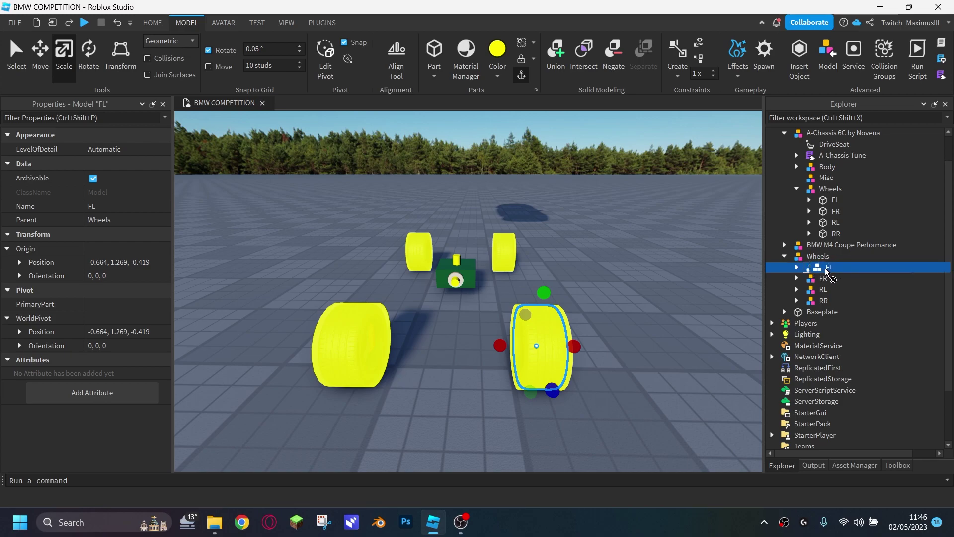
pyautogui.moveTo(827, 270); pyautogui.dragTo(831, 201)
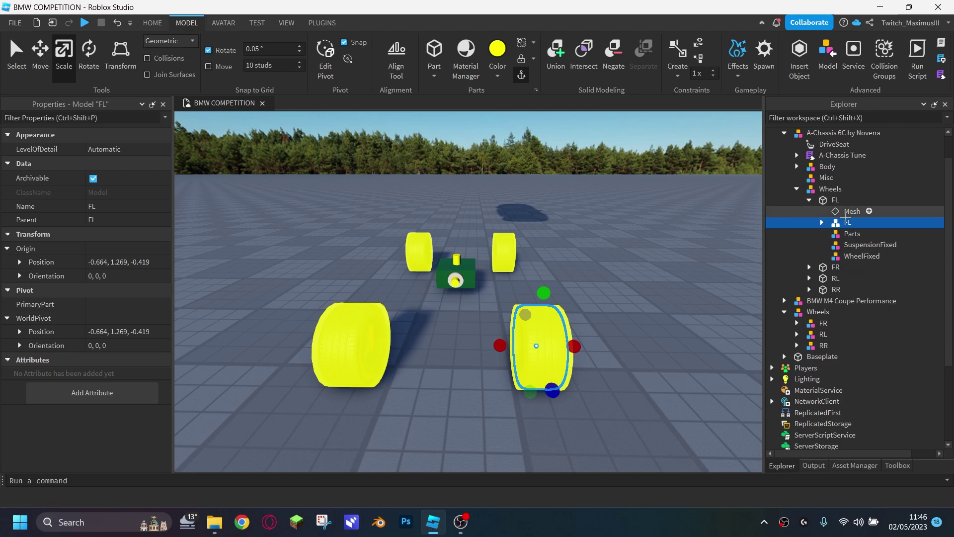
pyautogui.moveTo(857, 233); pyautogui.dragTo(855, 226)
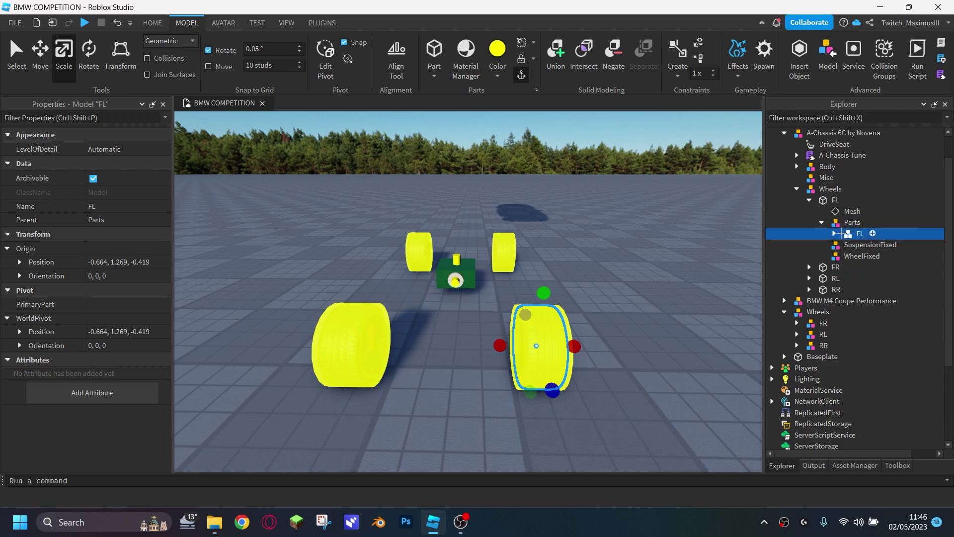
# Step: Expand the nested FL model and lift its Misc group upward to inspect it, undoing the move
pyautogui.click(836, 233)
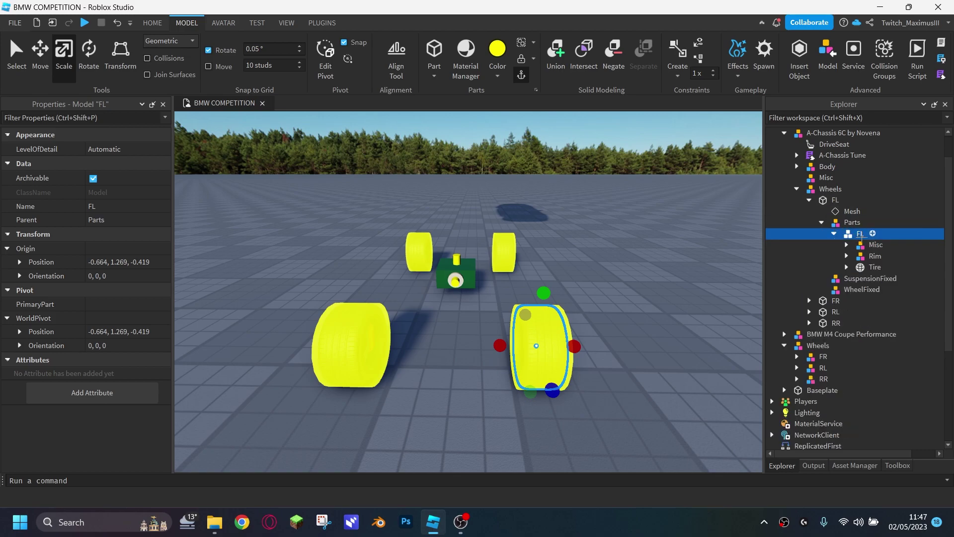
pyautogui.click(874, 245)
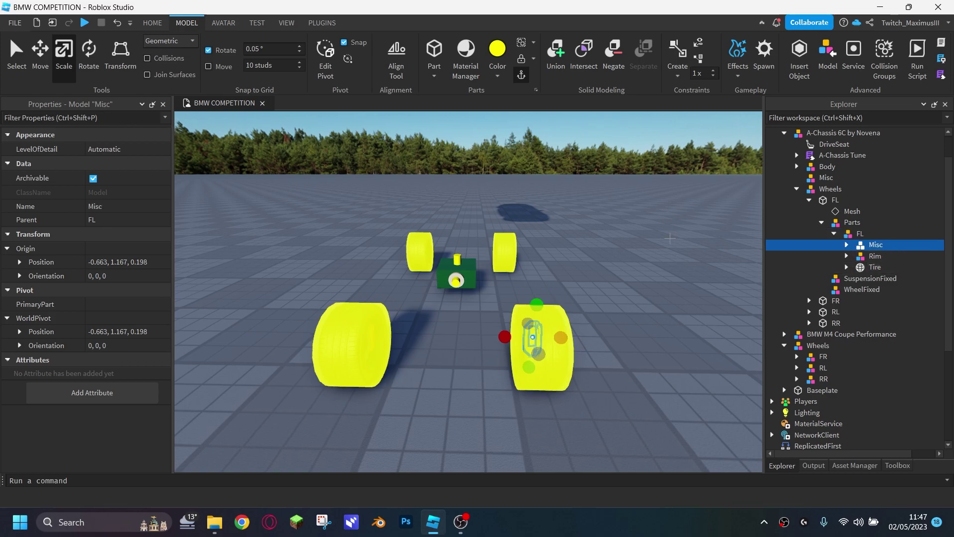
pyautogui.press('f')
pyautogui.hotkey('ctrl', '2')
pyautogui.scroll(-3, 303, 158)
pyautogui.scroll(-3, 303, 158)
pyautogui.moveTo(469, 266); pyautogui.dragTo(470, 160)
pyautogui.moveTo(477, 167); pyautogui.dragTo(490, 167, button='right')
pyautogui.hotkey('ctrl', 'z')
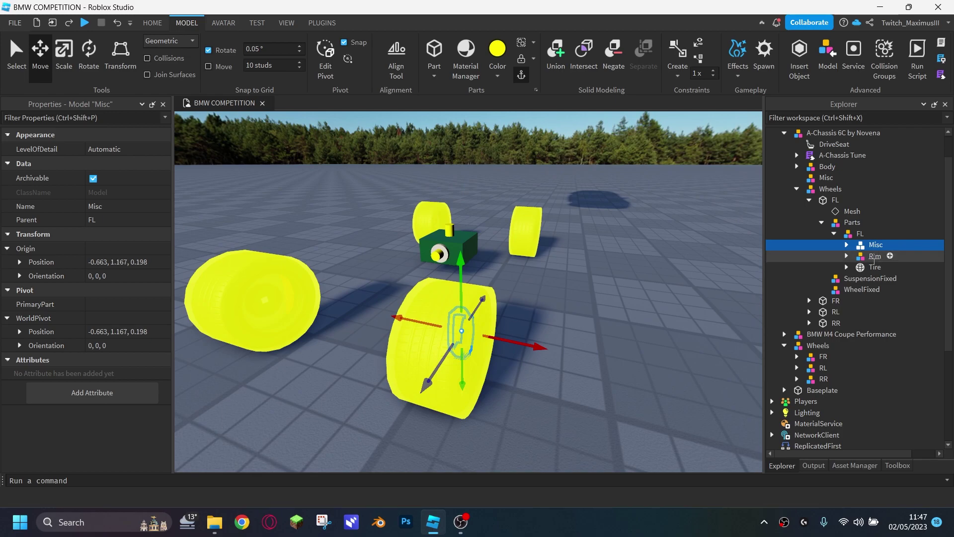
# Step: Lift the FL wheel's Rim and Tire upward one at a time to inspect them, undoing each move
pyautogui.click(876, 256)
pyautogui.moveTo(450, 261); pyautogui.dragTo(447, 147)
pyautogui.hotkey('ctrl', 'z')
pyautogui.click(876, 266)
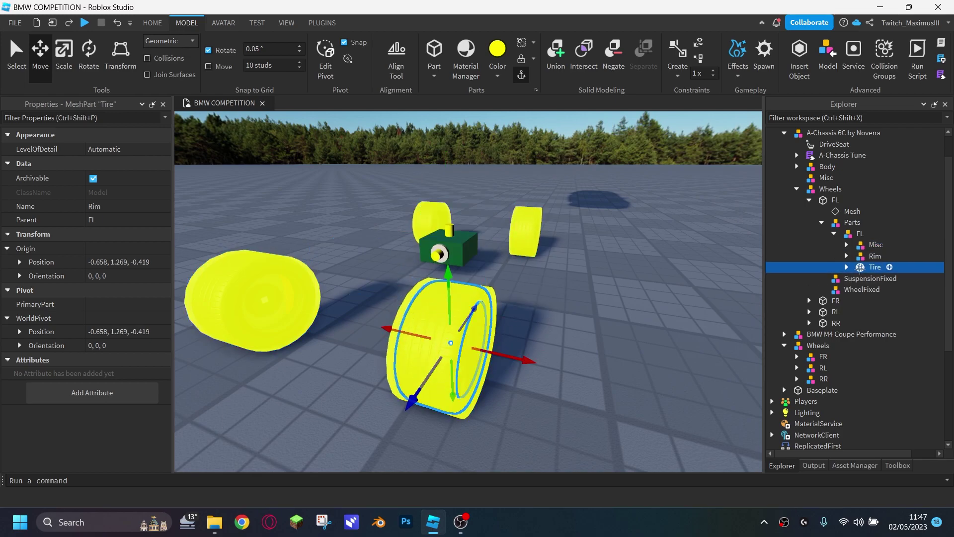
pyautogui.moveTo(447, 259); pyautogui.dragTo(446, 153)
pyautogui.hotkey('ctrl', 'z')
pyautogui.moveTo(571, 197); pyautogui.dragTo(655, 213, button='right')
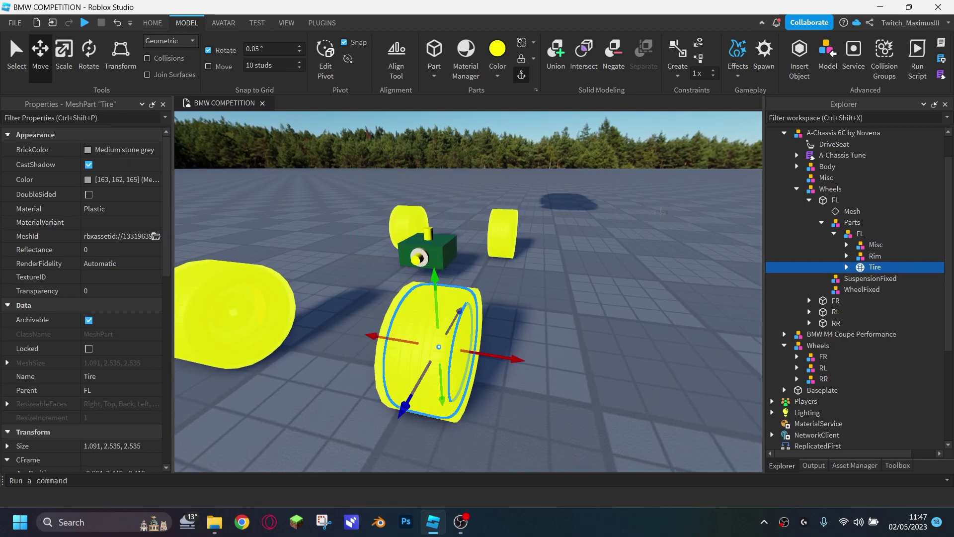
# Step: Move the FL wheel's Misc group into WheelFixed of the chassis FL wheel and collapse FL
pyautogui.moveTo(870, 245); pyautogui.dragTo(863, 300)
pyautogui.click(810, 200)
# Step: Place the car's FR wheel model in the chassis FR wheel's Parts and its Misc group in WheelFixed
pyautogui.click(834, 244)
pyautogui.click(822, 289)
pyautogui.click(822, 234)
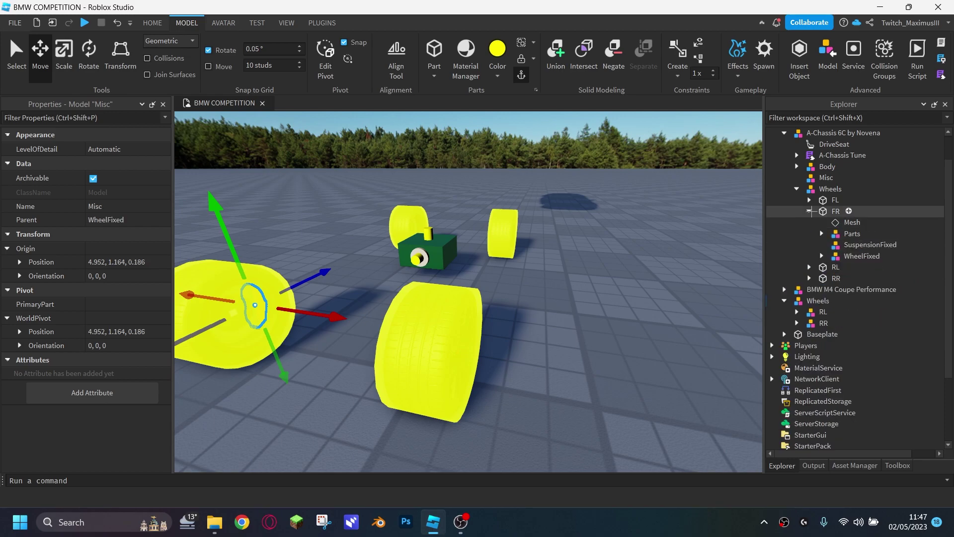
pyautogui.click(810, 211)
# Step: Place the car's RL wheel model in the chassis RL wheel's Parts and its Misc group in WheelFixed
pyautogui.moveTo(824, 263); pyautogui.dragTo(848, 312)
pyautogui.click(834, 256)
pyautogui.click(821, 300)
pyautogui.click(821, 244)
pyautogui.click(809, 222)
# Step: Place the car's RR wheel model in the chassis RR wheel's Parts and its Misc group in WheelFixed
pyautogui.moveTo(823, 267); pyautogui.dragTo(837, 235)
pyautogui.moveTo(848, 267); pyautogui.dragTo(844, 323)
pyautogui.click(834, 266)
pyautogui.click(822, 312)
pyautogui.click(822, 256)
pyautogui.click(810, 234)
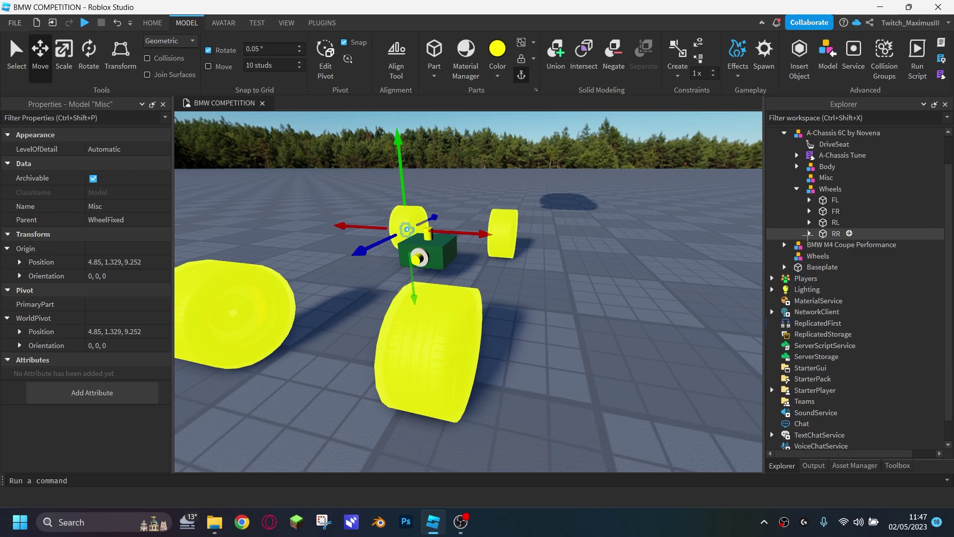
# Step: Set the transparency of the chassis FL, FR, RL and RR wheel parts to 1
pyautogui.click(835, 200)
pyautogui.press('f')
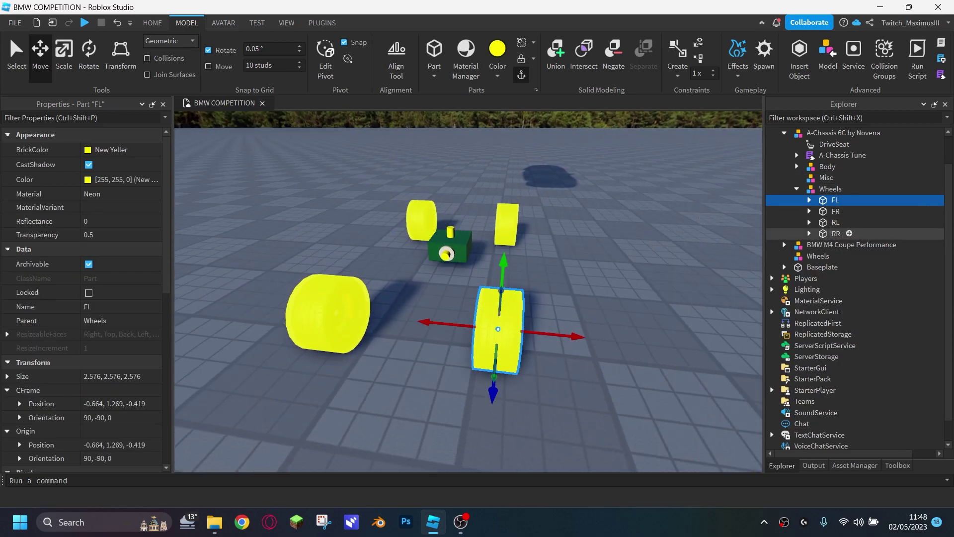
pyautogui.keyDown('shift'); pyautogui.click(836, 234); pyautogui.keyUp('shift')
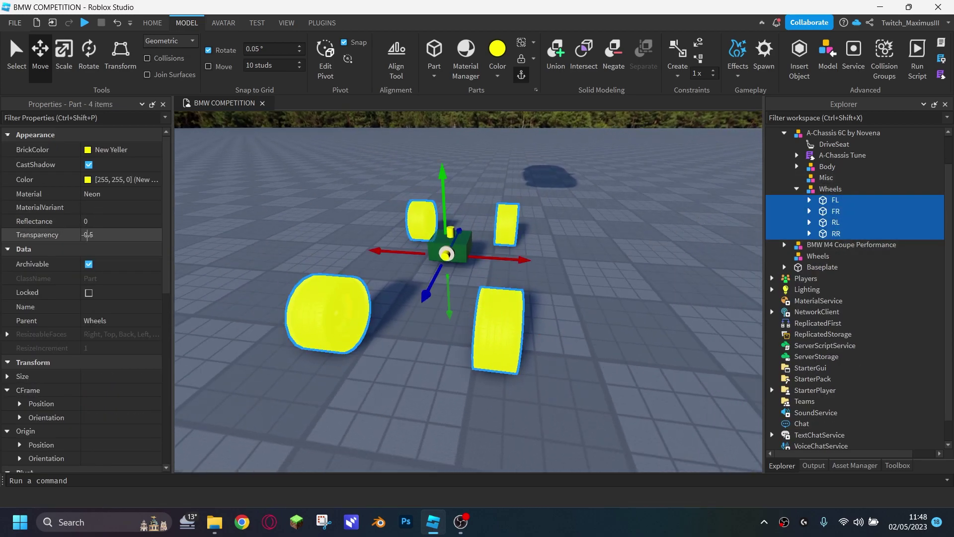
pyautogui.write('1')
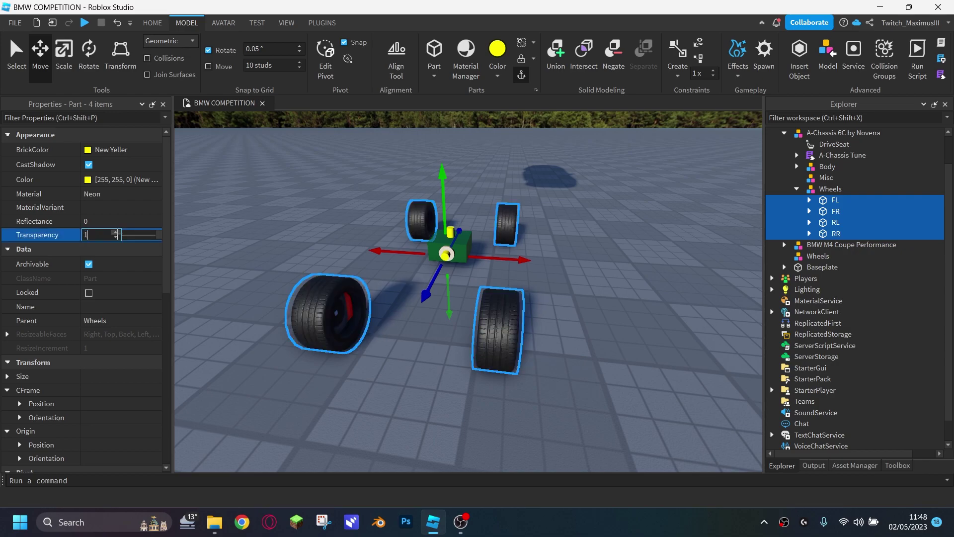
pyautogui.click(633, 300)
pyautogui.moveTo(633, 300); pyautogui.dragTo(633, 301, button='right')
pyautogui.press('e')
pyautogui.press('s')
pyautogui.press('q')
pyautogui.press('a')
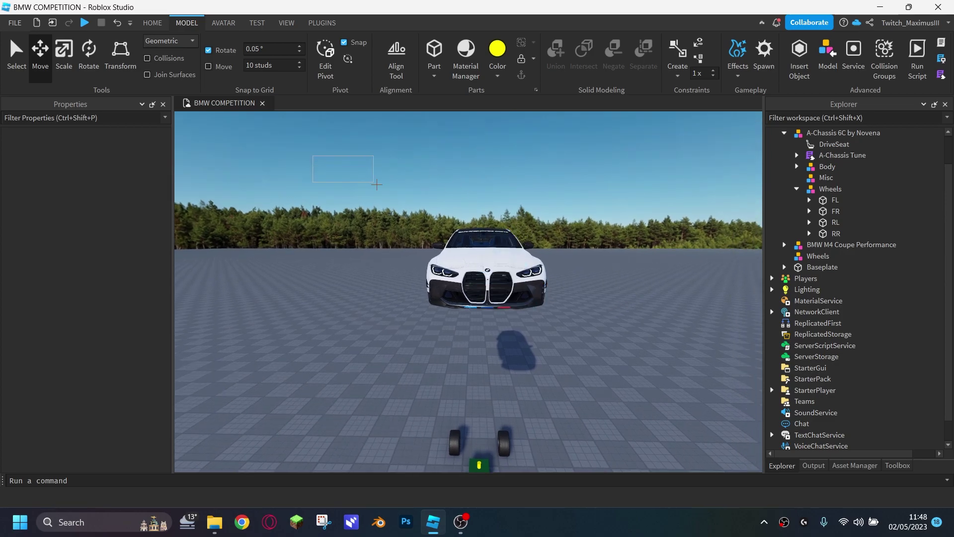
# Step: Review the CanCollide, CanQuery, CanTouch, Anchored, CollisionGroup and CollisionFidelity properties of all the BMW body meshes
pyautogui.moveTo(455, 217); pyautogui.dragTo(609, 299)
pyautogui.moveTo(628, 330); pyautogui.dragTo(628, 330)
pyautogui.scroll(-6, 118, 304)
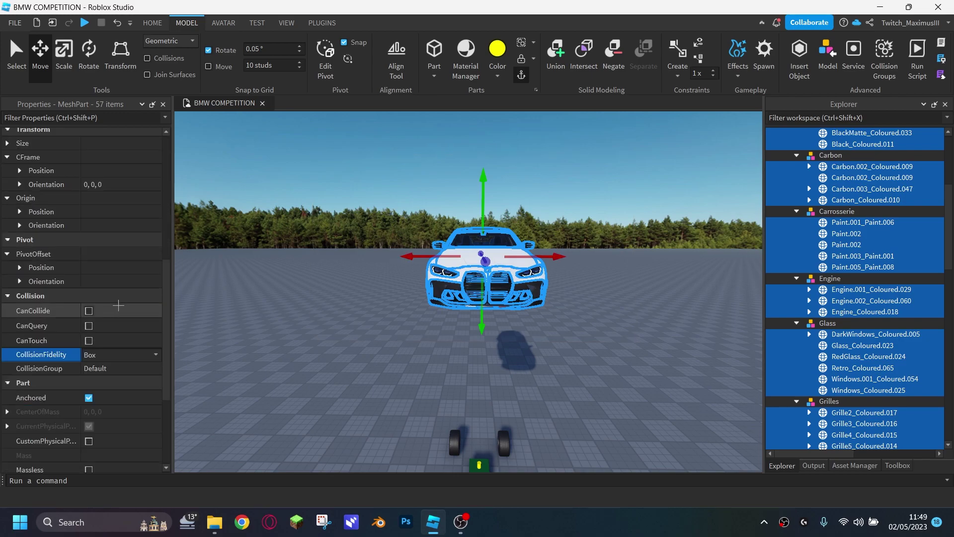
pyautogui.scroll(-3, 119, 305)
pyautogui.click(43, 224)
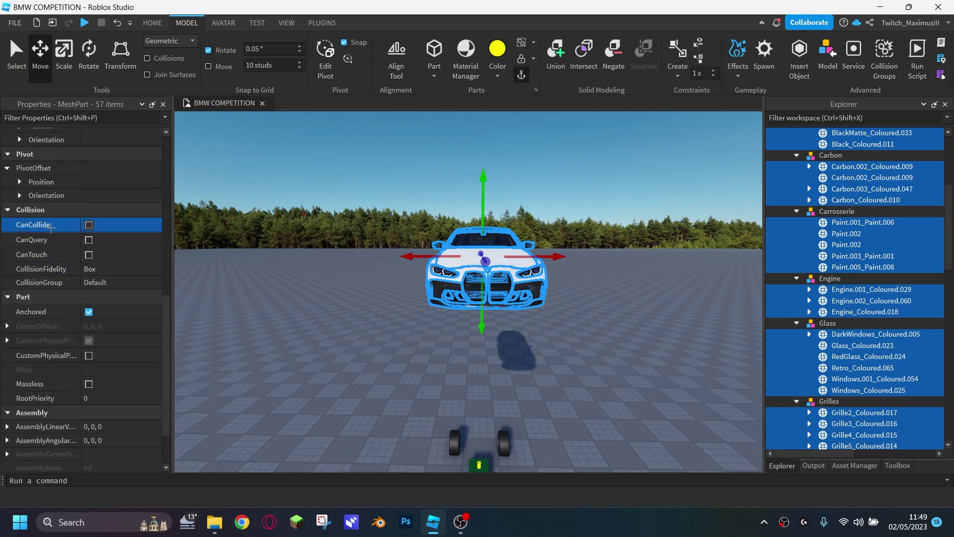
pyautogui.click(55, 239)
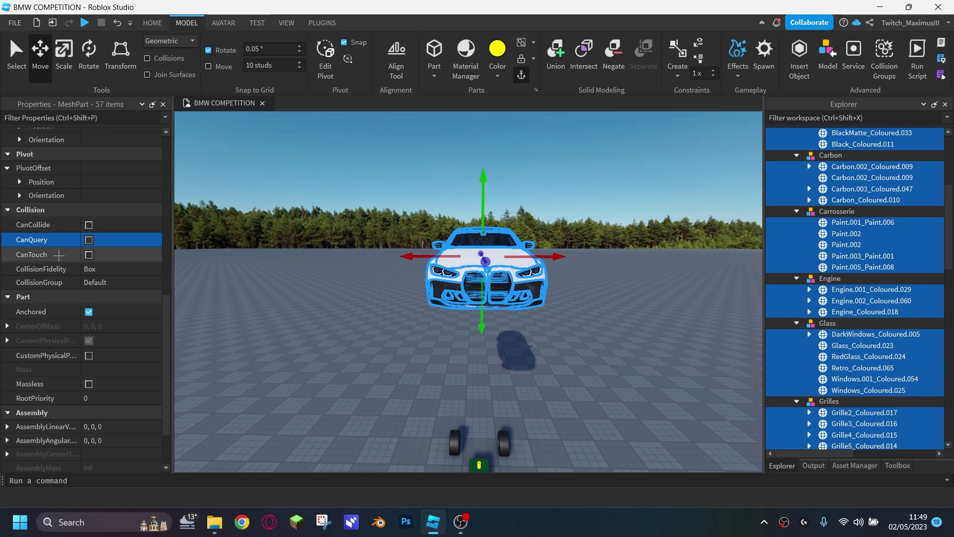
pyautogui.click(58, 254)
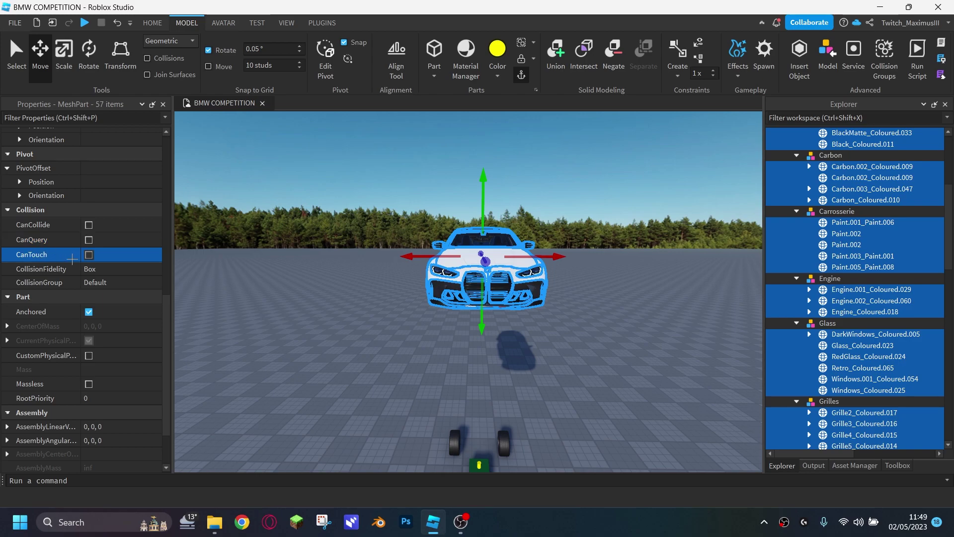
pyautogui.click(60, 315)
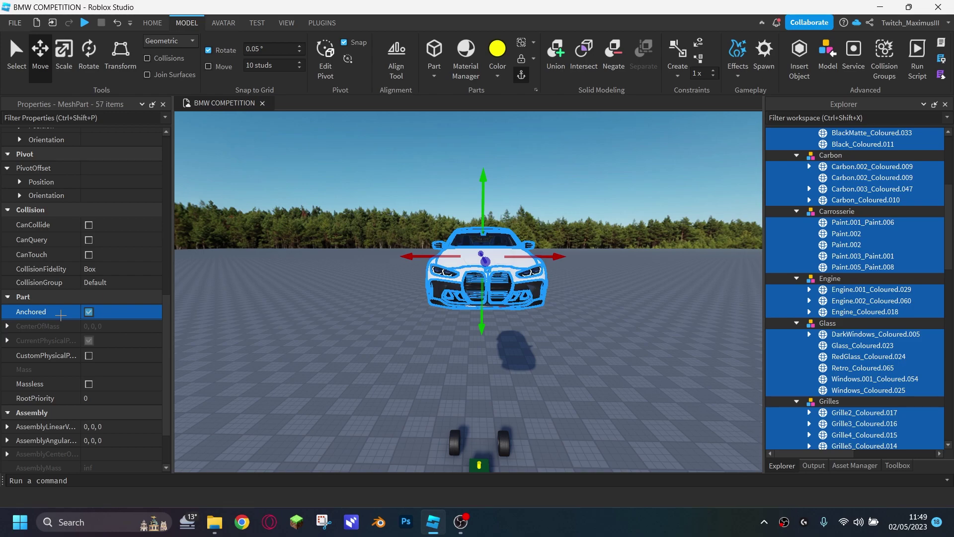
pyautogui.click(47, 284)
pyautogui.click(48, 269)
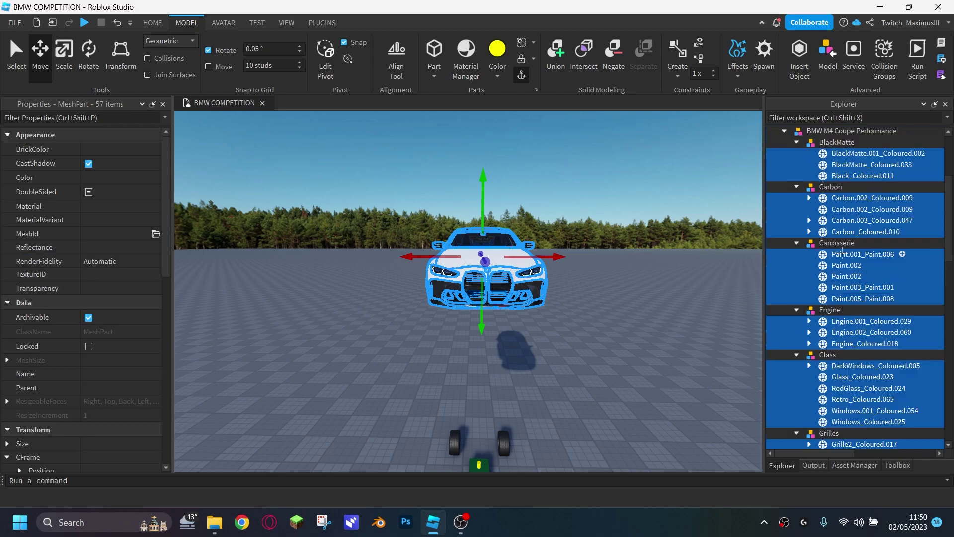
pyautogui.scroll(3, 846, 255)
pyautogui.click(637, 296)
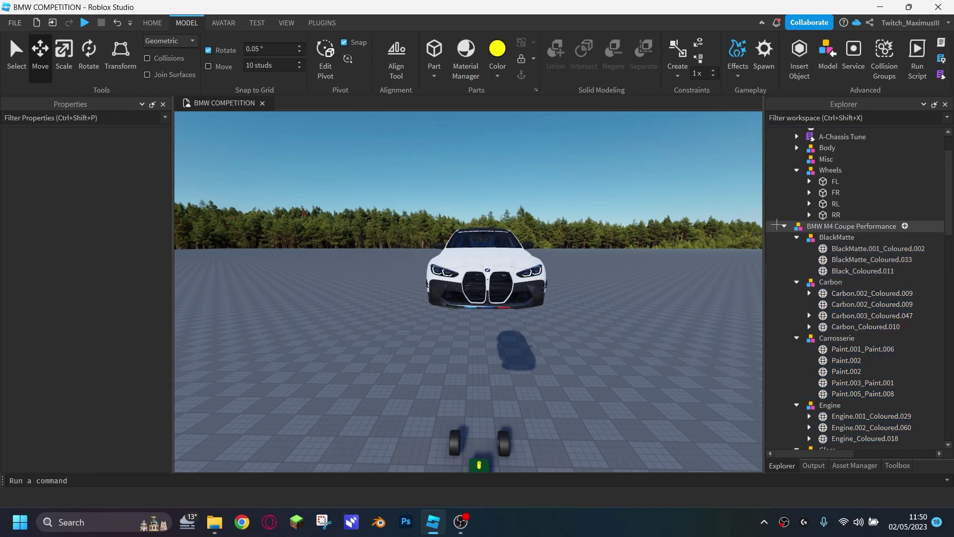
# Step: Lower the BMW M4 Coupe Performance model 20 studs straight down onto the chassis wheels
pyautogui.click(784, 226)
pyautogui.click(457, 260)
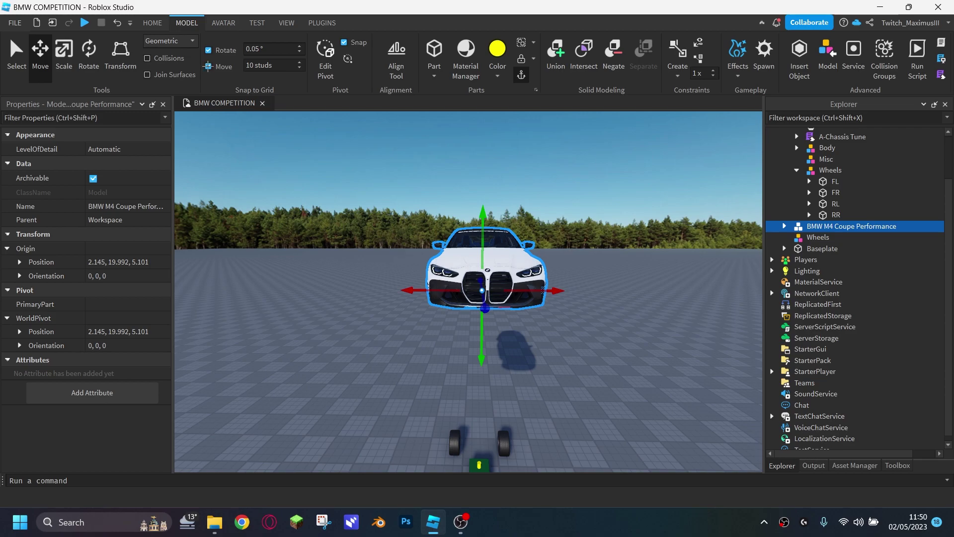
pyautogui.moveTo(482, 219); pyautogui.dragTo(485, 298)
pyautogui.scroll(2, 527, 293)
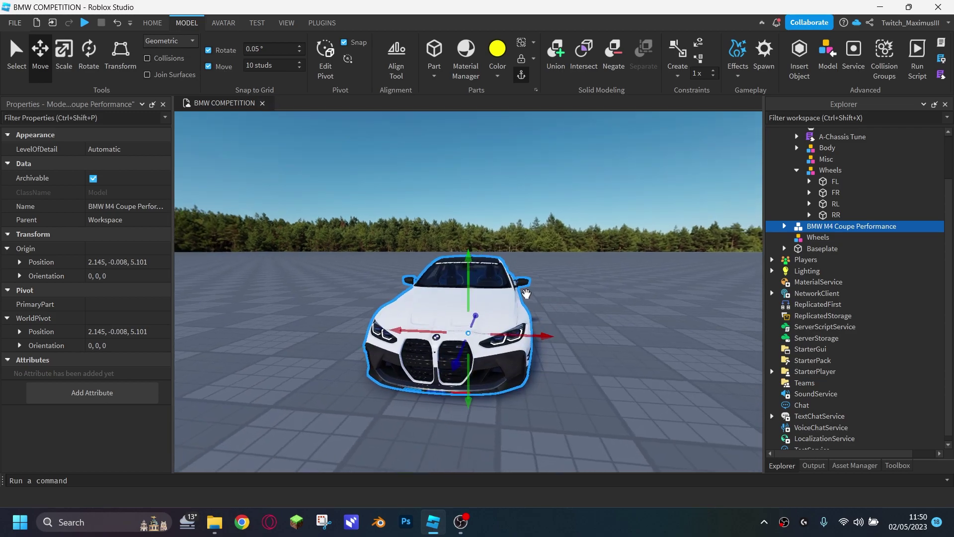
pyautogui.moveTo(527, 294); pyautogui.dragTo(561, 301, button='right')
pyautogui.scroll(2, 548, 296)
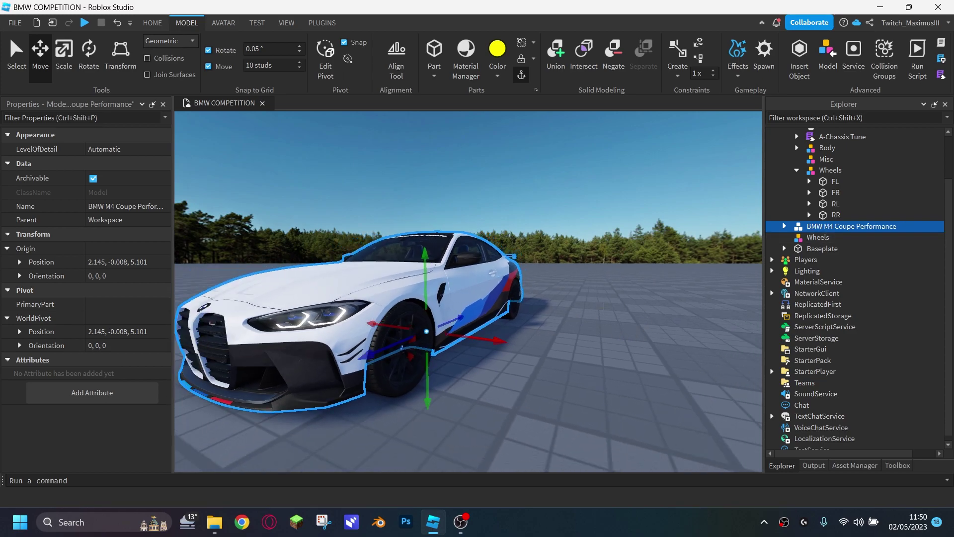
# Step: Nest the BMW M4 Coupe Performance model inside the A-Chassis Body group
pyautogui.press('f')
pyautogui.scroll(3, 836, 276)
pyautogui.moveTo(834, 276); pyautogui.dragTo(826, 200)
pyautogui.click(796, 200)
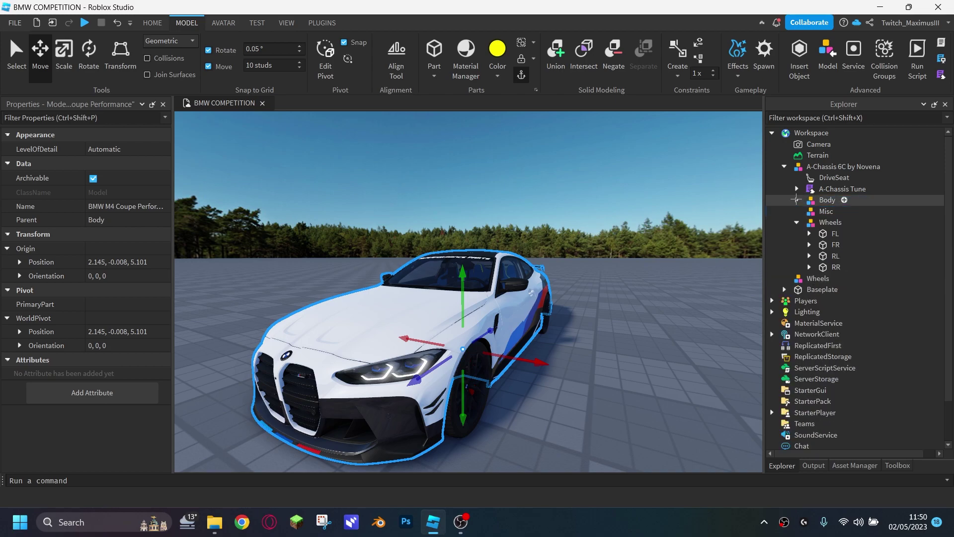
# Step: Start a playtest and walk the character to the car to get in
pyautogui.click(153, 23)
pyautogui.click(545, 72)
pyautogui.click(563, 106)
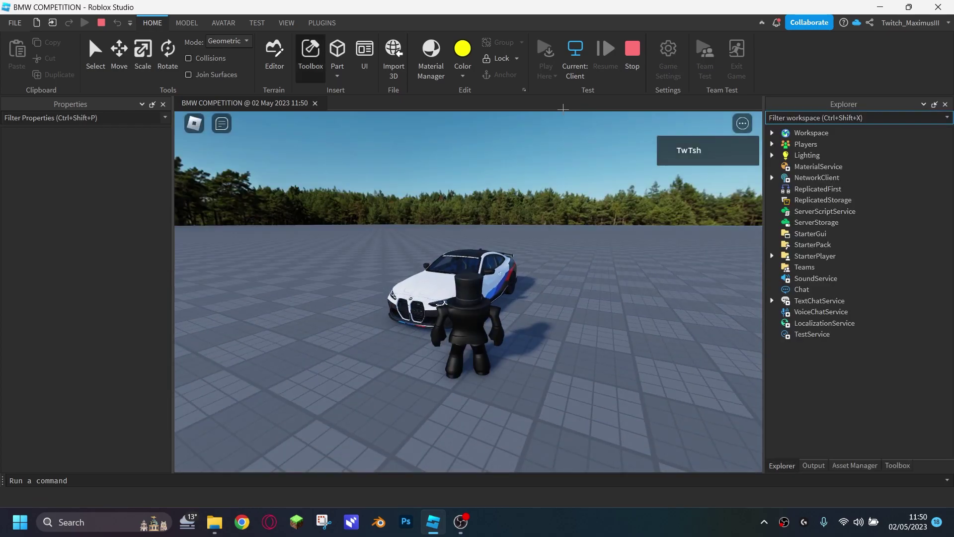
pyautogui.press('d')
pyautogui.moveTo(562, 145); pyautogui.dragTo(562, 158, button='right')
pyautogui.press('w')
pyautogui.moveTo(621, 368); pyautogui.dragTo(605, 359, button='right')
# Step: Shift the car into first gear, drive it forward, and end the playtest
pyautogui.press('p')
pyautogui.press('e')
pyautogui.press('w')
pyautogui.moveTo(616, 294); pyautogui.dragTo(617, 293, button='right')
pyautogui.press('w')
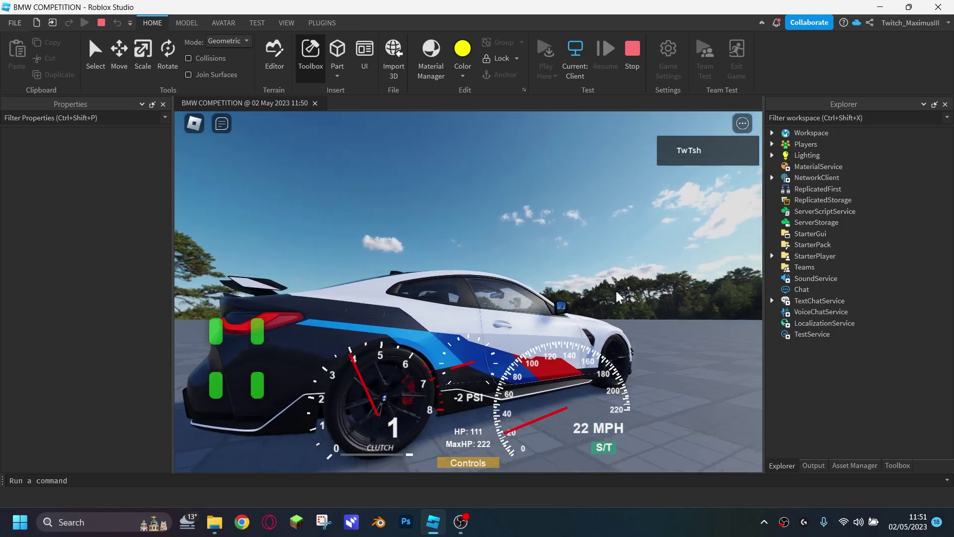
pyautogui.hotkey('shift', 'F5')
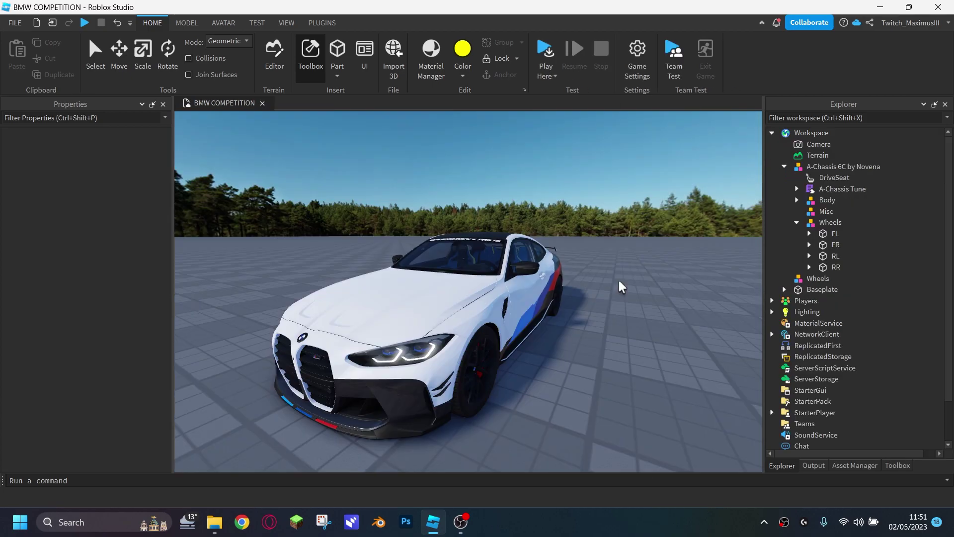
# Step: Move the DriveSeat sideways onto the car's driver seat, at about X 0.857
pyautogui.press('f')
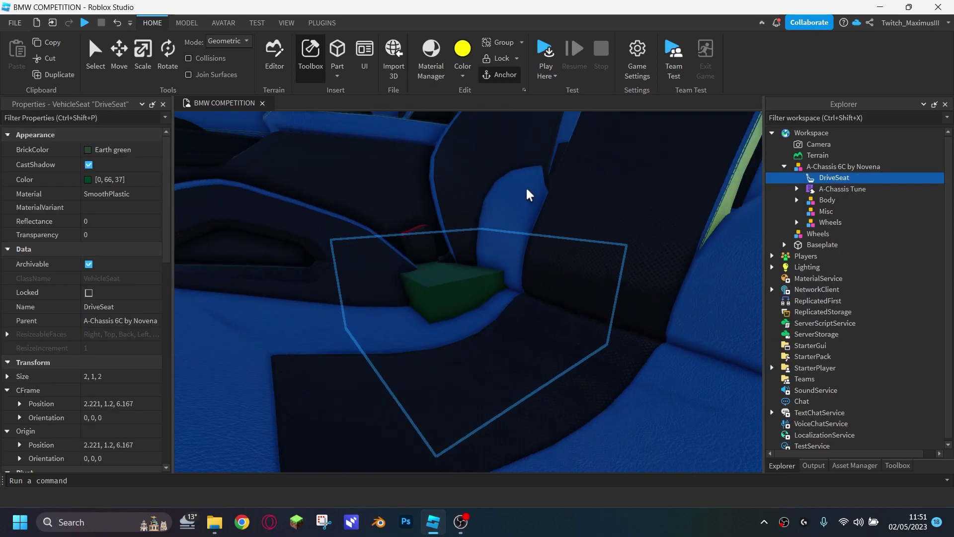
pyautogui.moveTo(539, 192); pyautogui.dragTo(539, 192, button='right')
pyautogui.click(115, 52)
pyautogui.moveTo(443, 196); pyautogui.dragTo(449, 290, button='right')
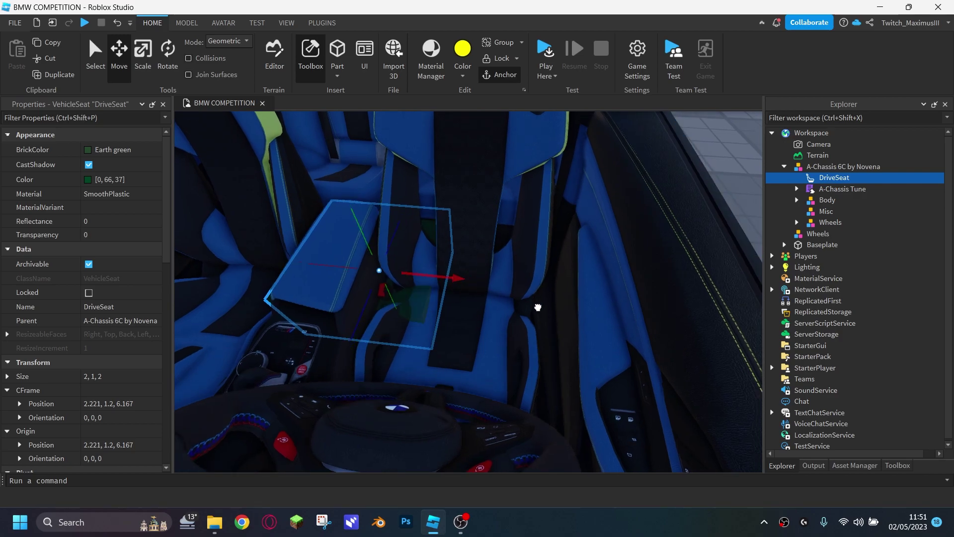
pyautogui.click(187, 22)
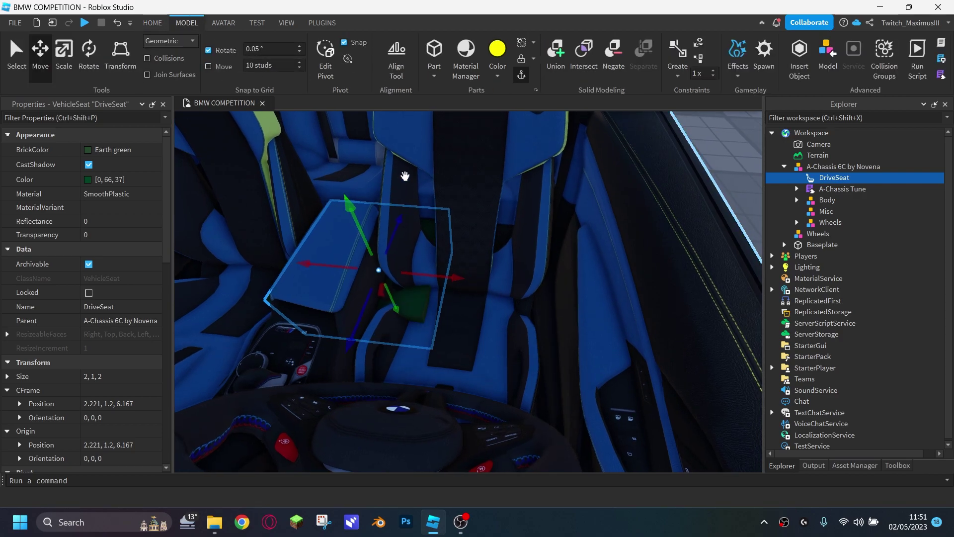
pyautogui.scroll(2, 406, 176)
pyautogui.moveTo(412, 273); pyautogui.dragTo(515, 280)
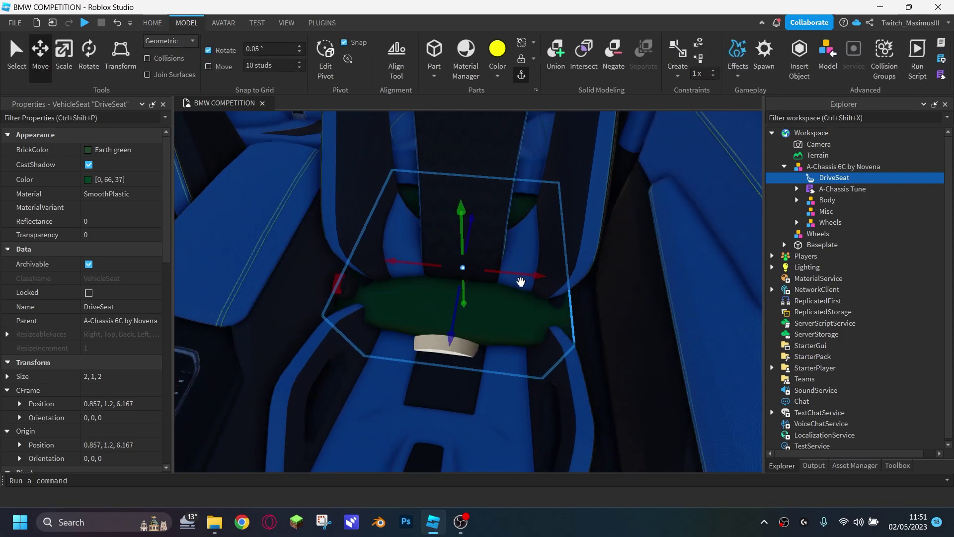
# Step: Shift the DriveSeat forward on the driver seat to about Z 5.07 and raise it to about Y 1.291
pyautogui.moveTo(479, 221); pyautogui.dragTo(473, 297)
pyautogui.moveTo(472, 296); pyautogui.dragTo(473, 296, button='right')
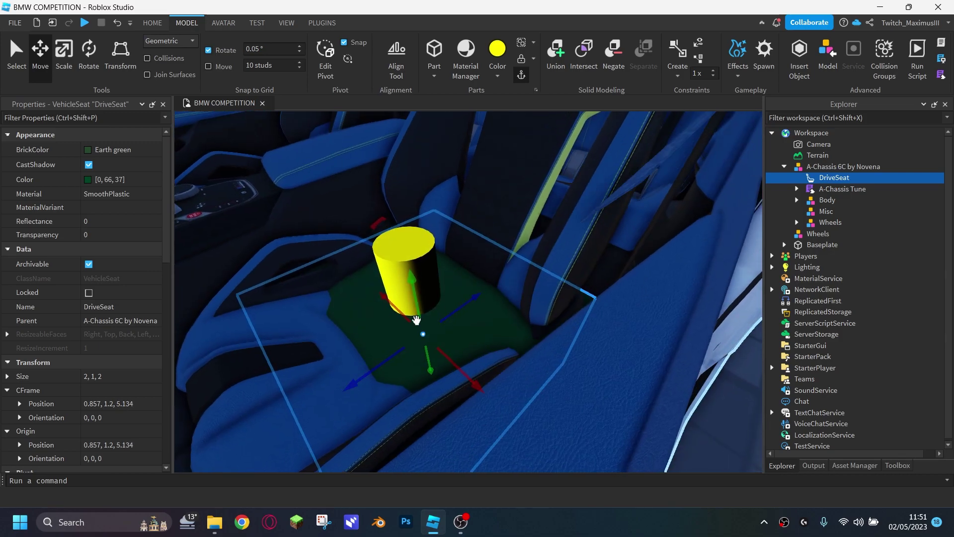
pyautogui.moveTo(408, 286); pyautogui.dragTo(408, 278)
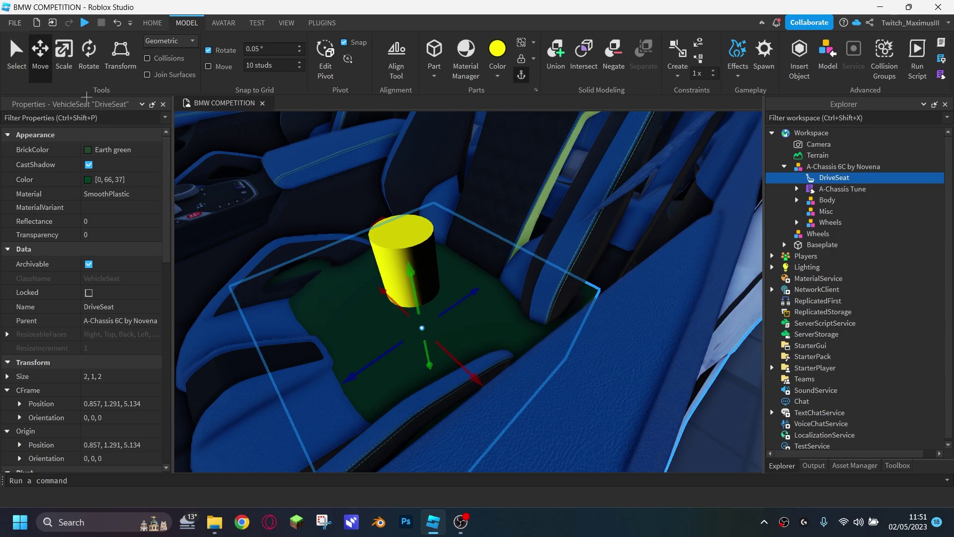
pyautogui.click(87, 73)
pyautogui.moveTo(235, 134); pyautogui.dragTo(330, 198, button='right')
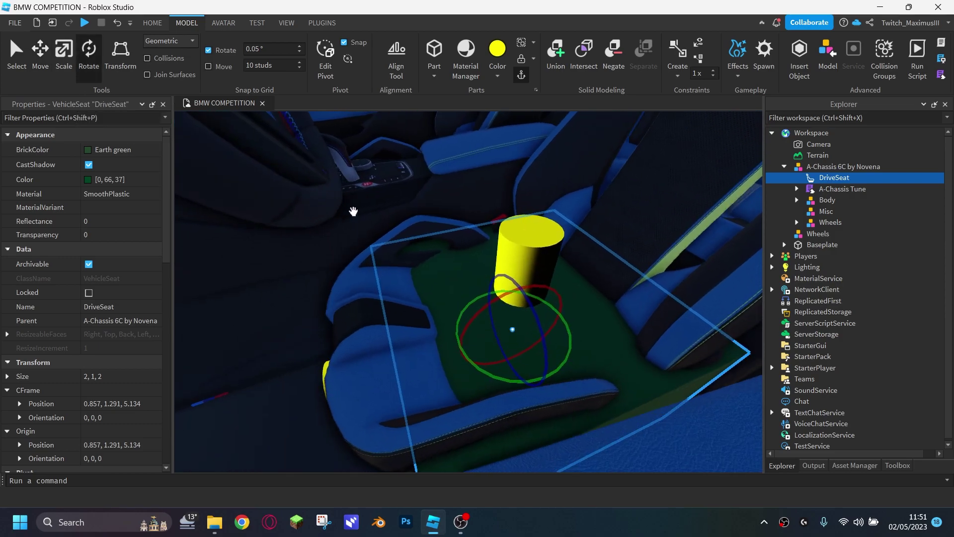
pyautogui.moveTo(488, 306); pyautogui.dragTo(513, 274)
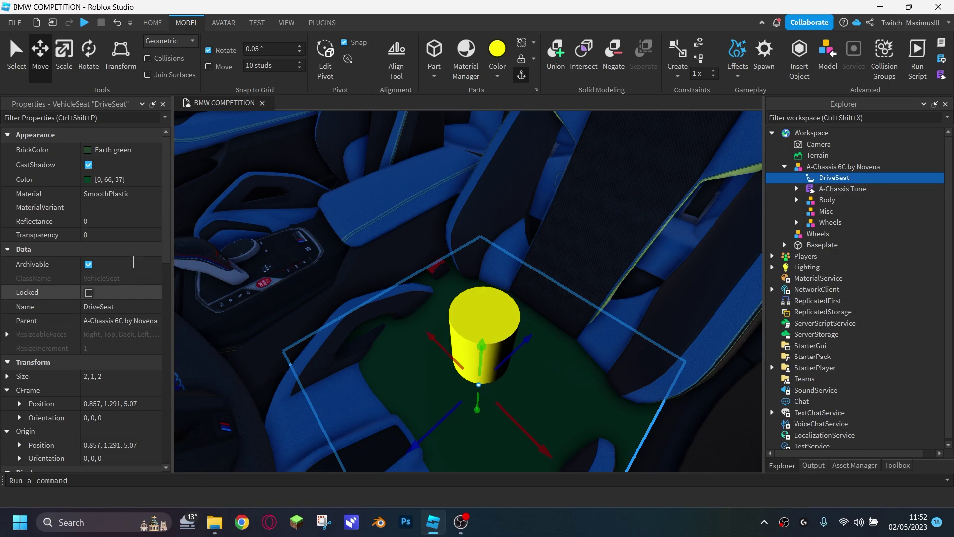
# Step: Set the DriveSeat's transparency to 1
pyautogui.click(126, 234)
pyautogui.write('1')
pyautogui.press('Return')
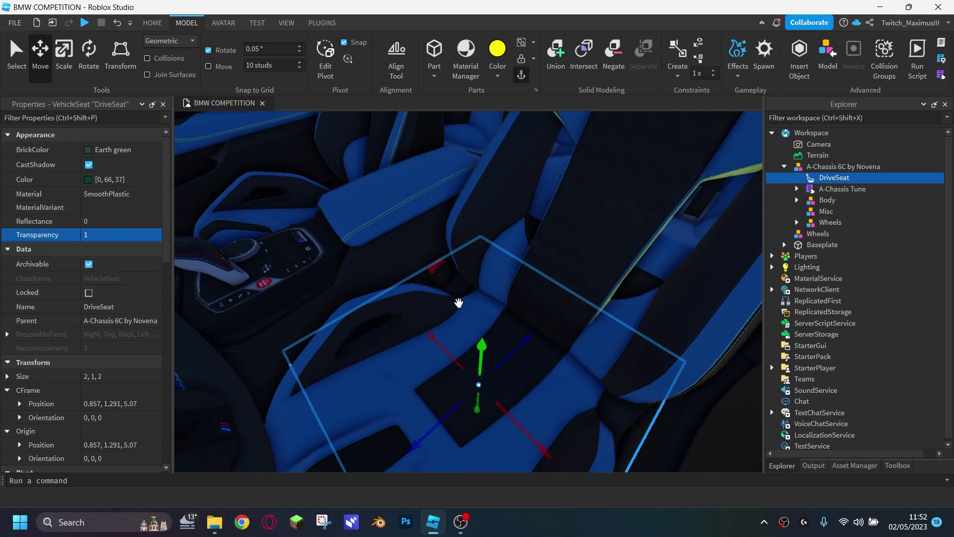
pyautogui.press('f')
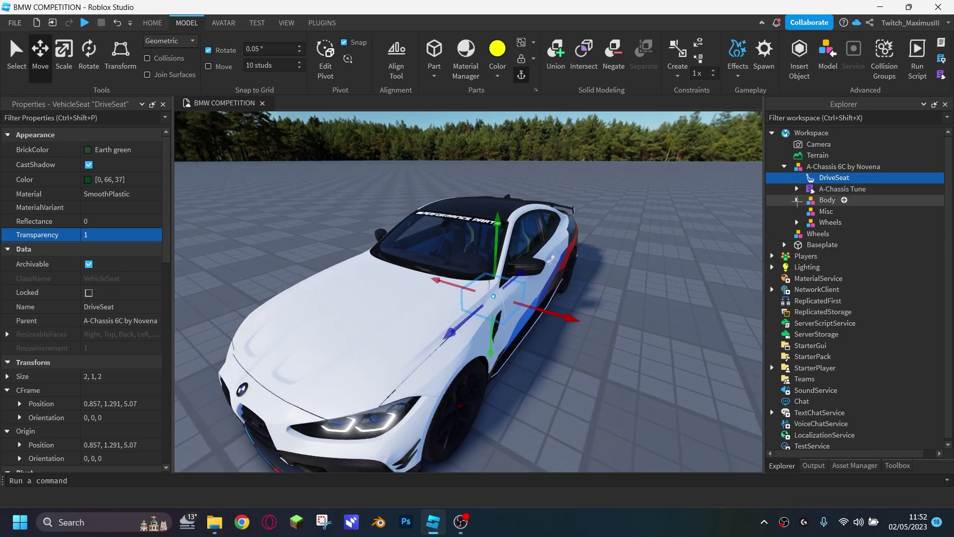
# Step: Locate the DownforceF and DownforceR parts of the chassis Body group relative to the car
pyautogui.click(797, 200)
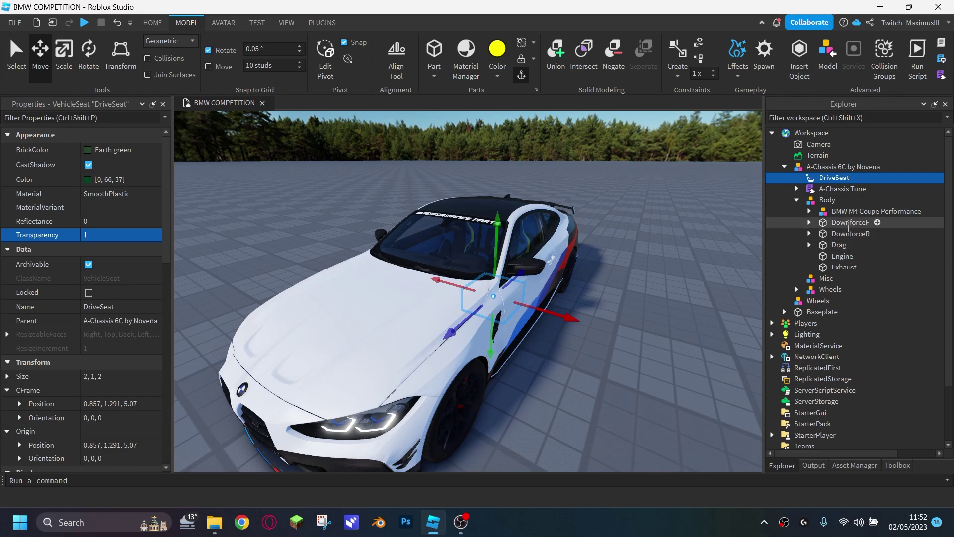
pyautogui.click(848, 222)
pyautogui.press('f')
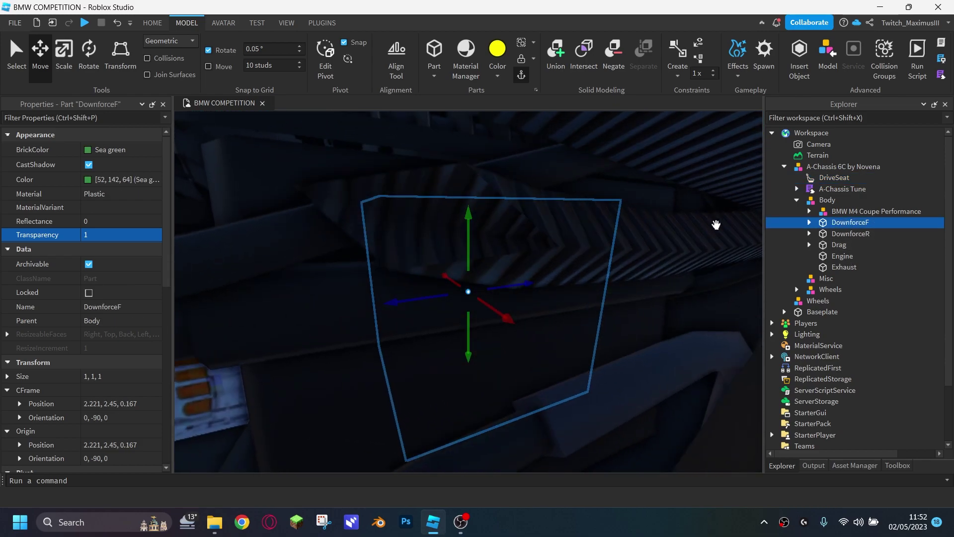
pyautogui.moveTo(716, 224); pyautogui.dragTo(718, 220, button='right')
pyautogui.click(849, 233)
pyautogui.press('f')
pyautogui.moveTo(637, 234); pyautogui.dragTo(630, 238, button='right')
# Step: Move the DownforceF part forward to the car's front grille, at about Z -3.416
pyautogui.click(850, 223)
pyautogui.press('f')
pyautogui.press('s')
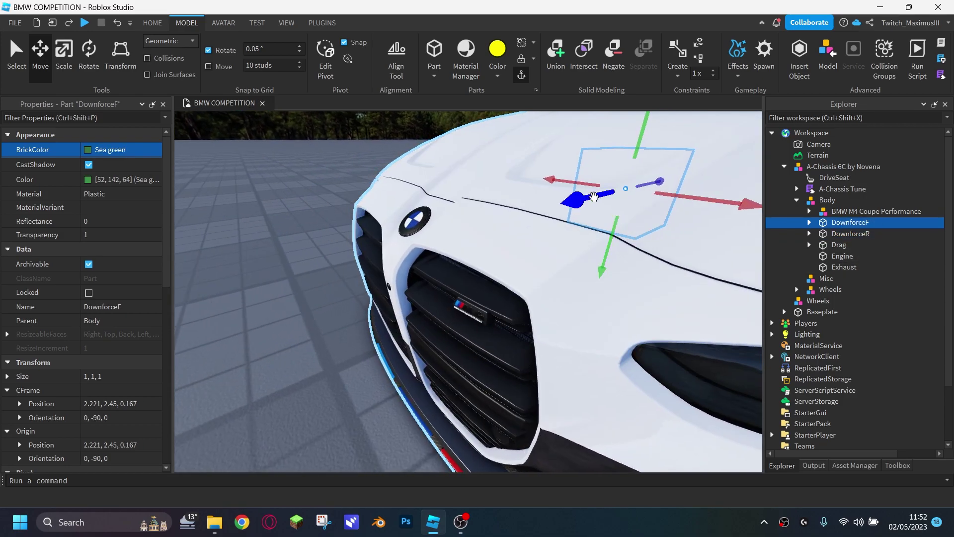
pyautogui.moveTo(336, 253); pyautogui.dragTo(330, 255)
pyautogui.moveTo(427, 259); pyautogui.dragTo(427, 259, button='right')
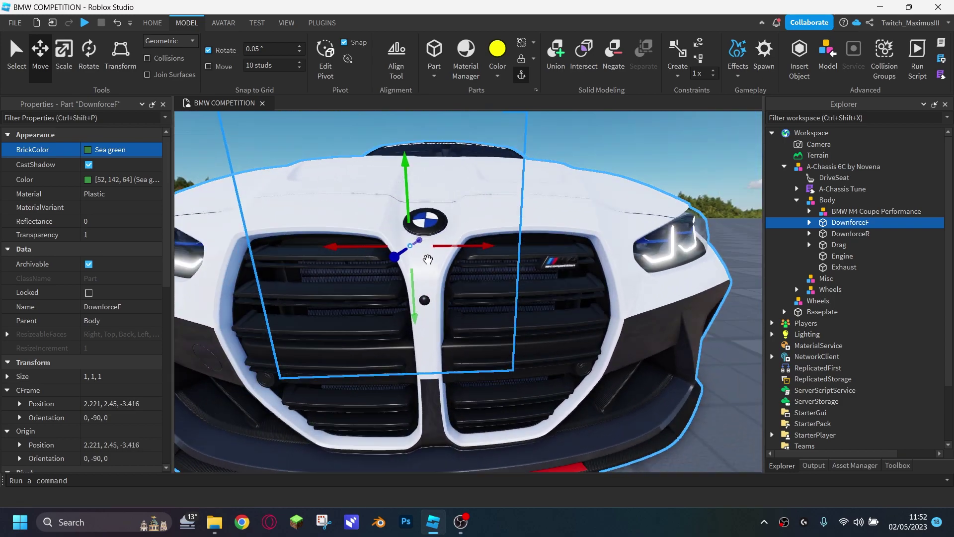
pyautogui.moveTo(474, 249); pyautogui.dragTo(474, 249)
pyautogui.moveTo(474, 249); pyautogui.dragTo(489, 249, button='right')
# Step: Place the DownforceR part at the rear spoiler, at about Y 4.172 and Z 13.294
pyautogui.click(851, 235)
pyautogui.press('f')
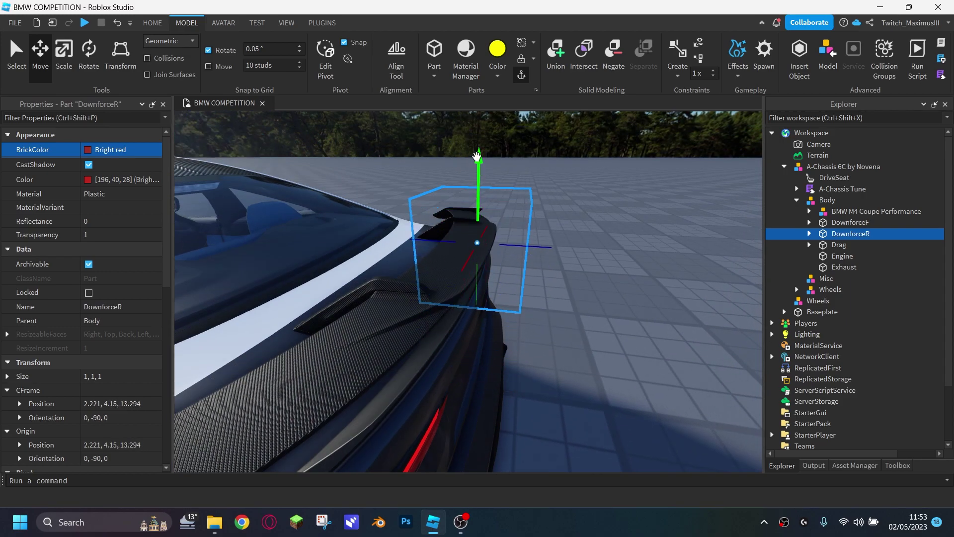
pyautogui.moveTo(476, 157); pyautogui.dragTo(477, 154)
pyautogui.press('f')
pyautogui.moveTo(501, 170); pyautogui.dragTo(502, 169, button='right')
# Step: Centre the DownforceR part sideways on the rear spoiler, at about X 2.2
pyautogui.scroll(3, 443, 303)
pyautogui.moveTo(347, 294); pyautogui.dragTo(357, 283)
pyautogui.scroll(-5, 357, 283)
pyautogui.moveTo(356, 282); pyautogui.dragTo(357, 283, button='right')
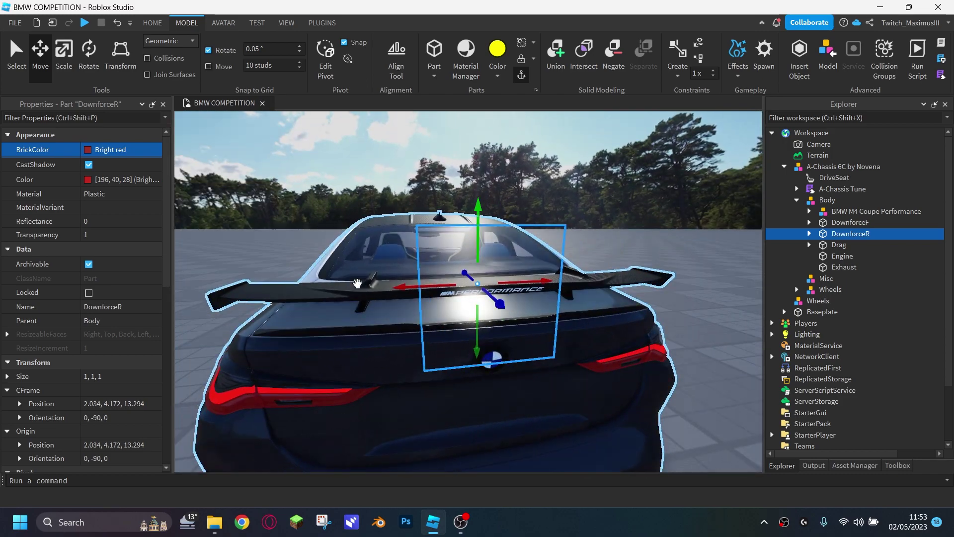
pyautogui.scroll(4, 560, 278)
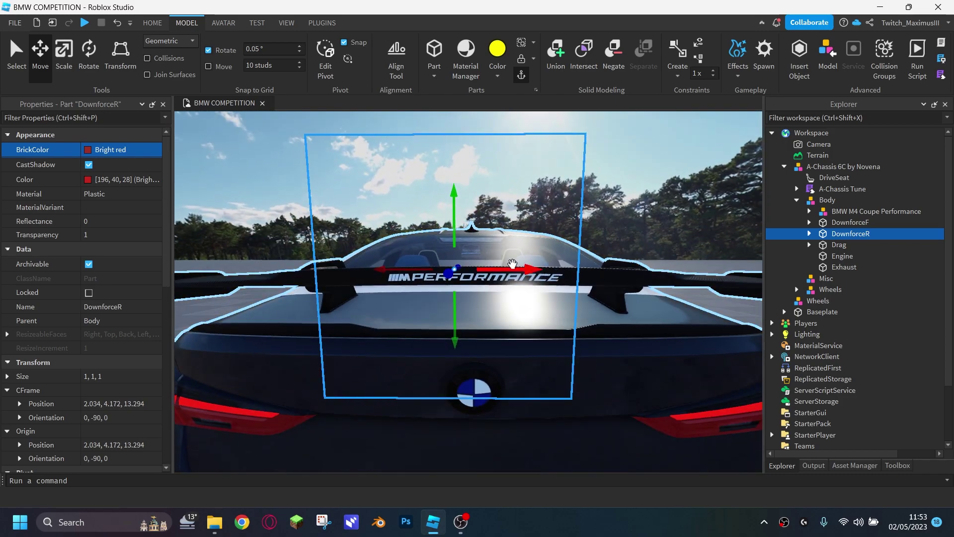
pyautogui.moveTo(512, 264); pyautogui.dragTo(548, 264)
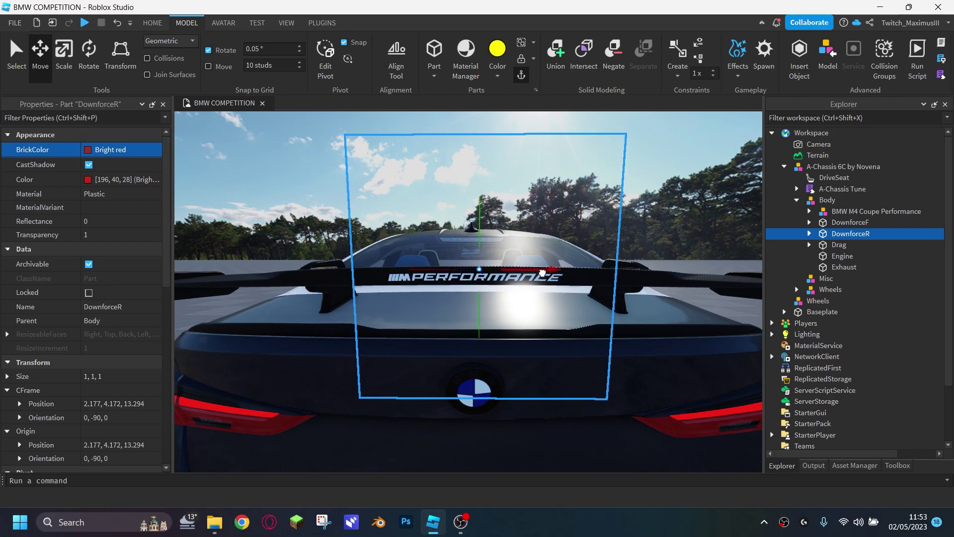
# Step: Move the Drag part forward to the car's front grille, at about Z -3.305
pyautogui.click(834, 246)
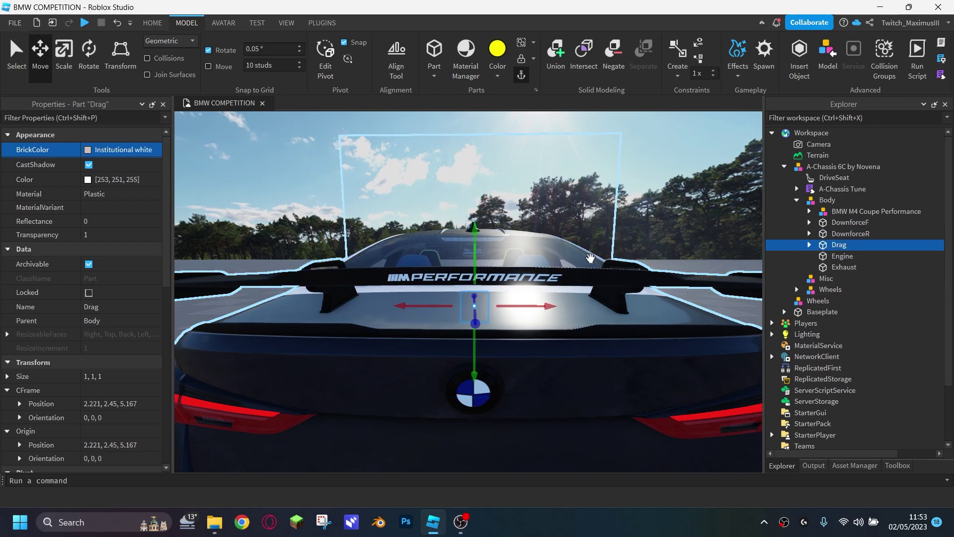
pyautogui.press('f')
pyautogui.scroll(-4, 485, 332)
pyautogui.moveTo(431, 309); pyautogui.dragTo(356, 392)
pyautogui.moveTo(356, 392); pyautogui.dragTo(453, 347, button='right')
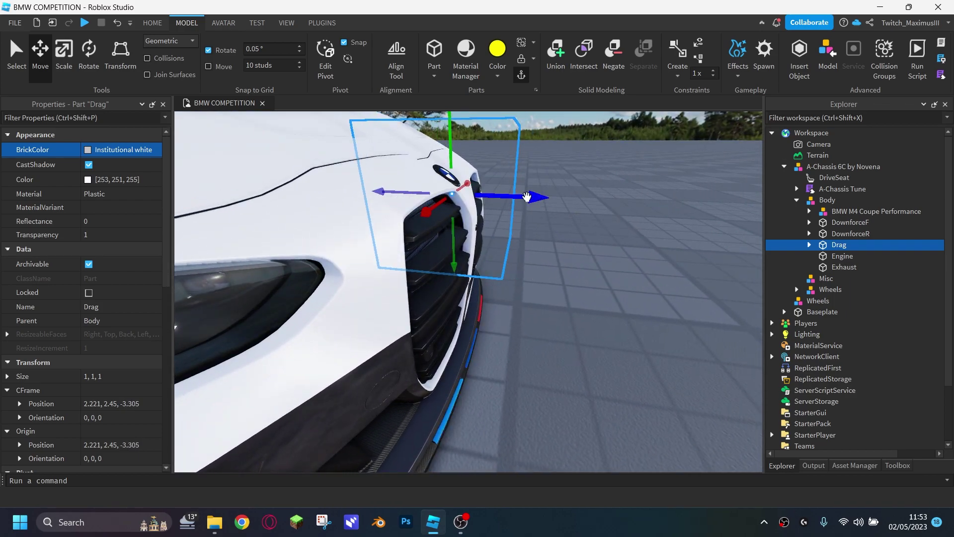
# Step: Lower the Drag part slightly and fine-tune its position at the front grille
pyautogui.moveTo(545, 203); pyautogui.dragTo(538, 204, button='right')
pyautogui.moveTo(533, 209); pyautogui.dragTo(534, 209)
pyautogui.moveTo(474, 148); pyautogui.dragTo(475, 177)
pyautogui.moveTo(518, 233); pyautogui.dragTo(514, 235)
pyautogui.moveTo(514, 234); pyautogui.dragTo(497, 235, button='right')
# Step: Move the Engine part forward and up into the car's bonnet, at about X 2.108, Y 2.791 and Z -0.607
pyautogui.click(842, 256)
pyautogui.press('f')
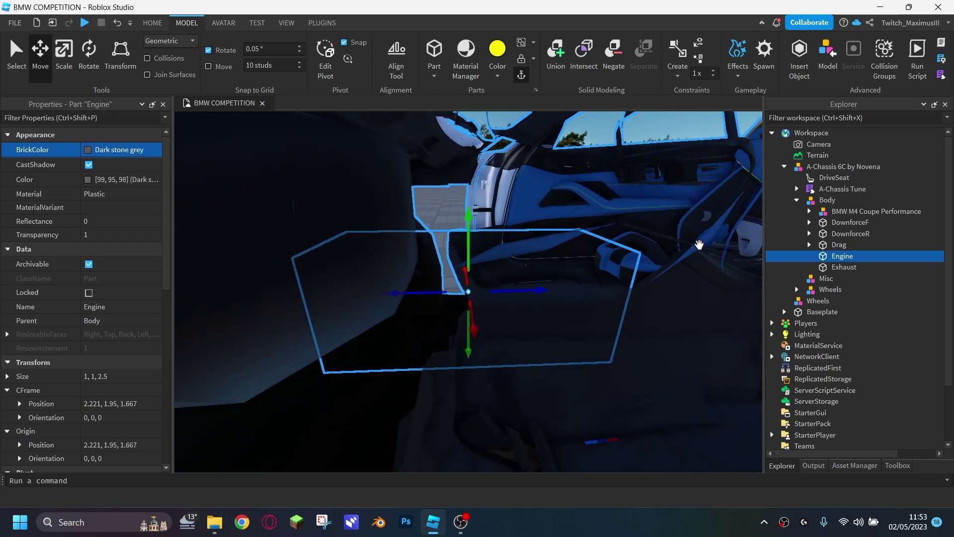
pyautogui.scroll(-8, 544, 301)
pyautogui.moveTo(545, 301); pyautogui.dragTo(502, 311, button='right')
pyautogui.moveTo(486, 314); pyautogui.dragTo(411, 351)
pyautogui.moveTo(416, 348); pyautogui.dragTo(495, 299, button='right')
pyautogui.moveTo(487, 279); pyautogui.dragTo(485, 254)
pyautogui.moveTo(485, 254); pyautogui.dragTo(520, 252, button='right')
pyautogui.moveTo(520, 263); pyautogui.dragTo(531, 264)
pyautogui.moveTo(530, 264); pyautogui.dragTo(587, 279, button='right')
pyautogui.scroll(-3, 587, 278)
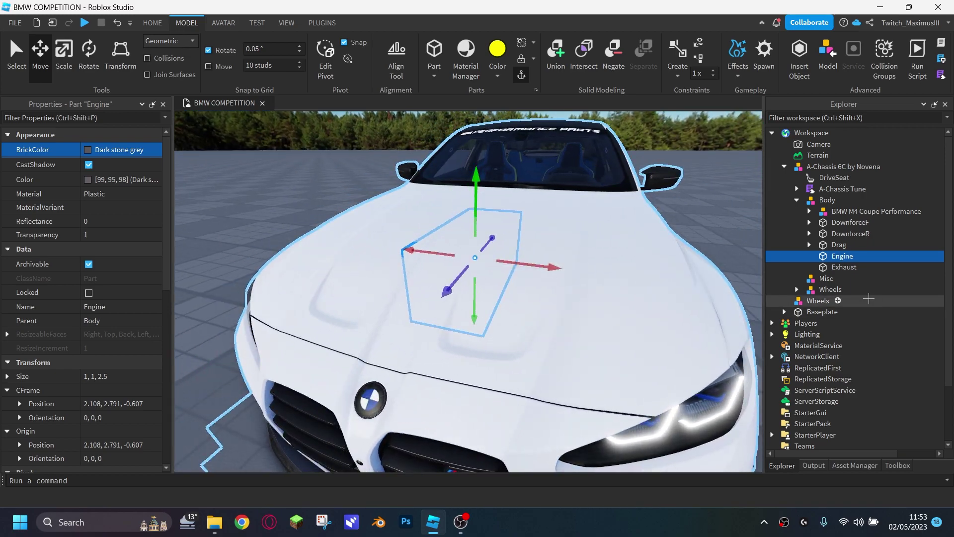
# Step: Place the Exhaust part between the rear tailpipes, at about X 2.174, Y 1.156 and Z 13.732
pyautogui.click(844, 267)
pyautogui.press('f')
pyautogui.moveTo(717, 252); pyautogui.dragTo(718, 251, button='right')
pyautogui.scroll(-5, 519, 303)
pyautogui.moveTo(520, 303); pyautogui.dragTo(514, 297, button='right')
pyautogui.moveTo(402, 312); pyautogui.dragTo(350, 450)
pyautogui.moveTo(458, 369); pyautogui.dragTo(561, 385)
pyautogui.press('d')
pyautogui.moveTo(561, 386); pyautogui.dragTo(606, 351, button='right')
pyautogui.moveTo(628, 355); pyautogui.dragTo(645, 355)
pyautogui.moveTo(614, 274); pyautogui.dragTo(571, 288, button='right')
pyautogui.moveTo(561, 280); pyautogui.dragTo(560, 250)
pyautogui.moveTo(636, 308); pyautogui.dragTo(609, 326, button='right')
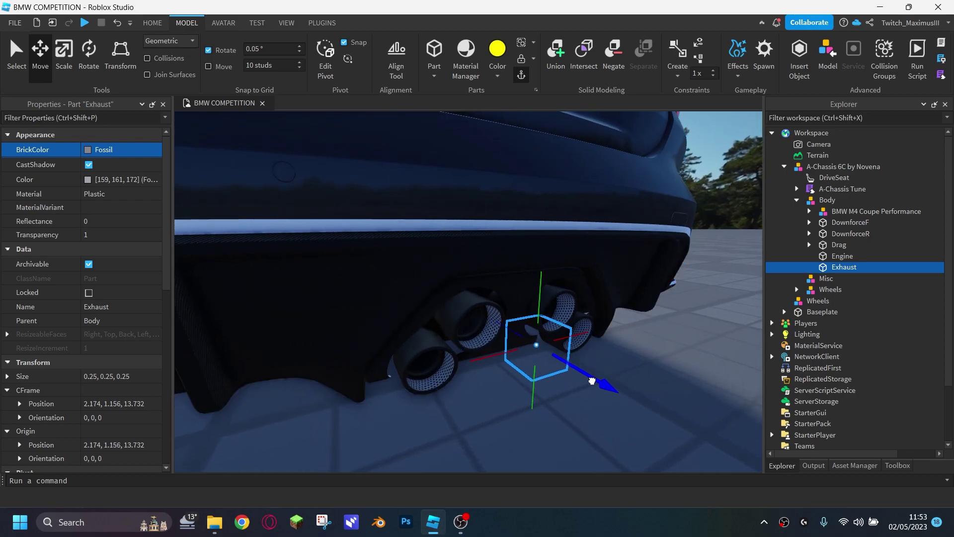
# Step: Playtest the car, examine how it sits from the outside, and stop the test
pyautogui.press('F5')
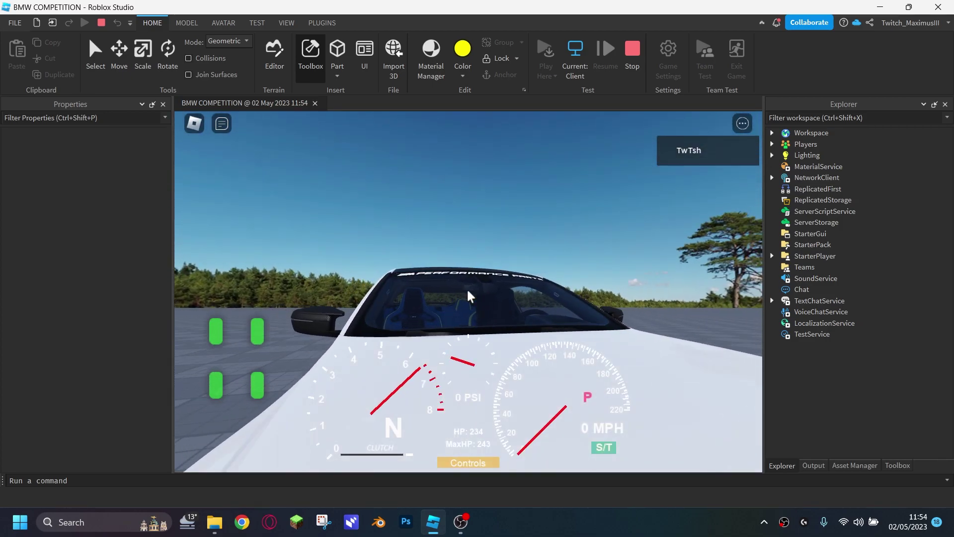
pyautogui.moveTo(467, 297); pyautogui.dragTo(468, 296, button='right')
pyautogui.scroll(-2, 468, 297)
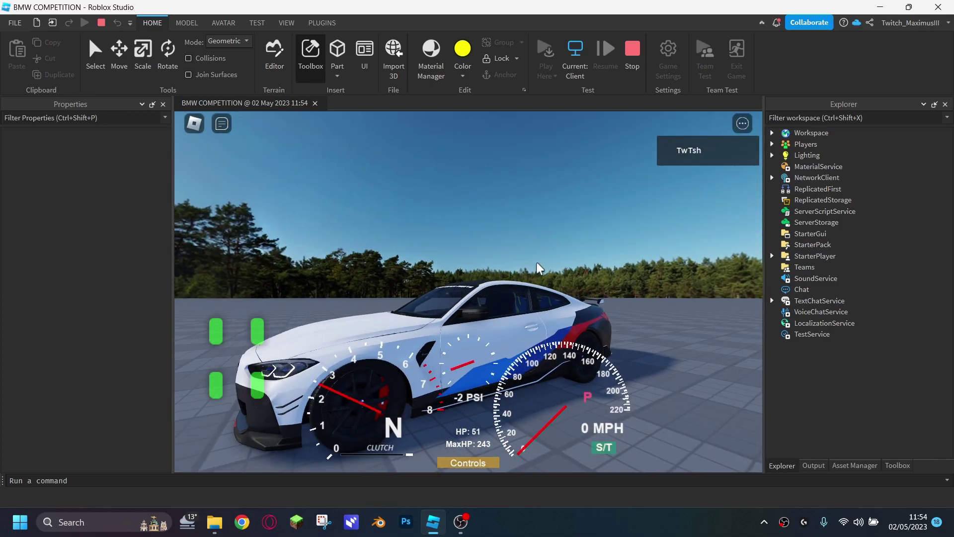
pyautogui.hotkey('shift', 'F5')
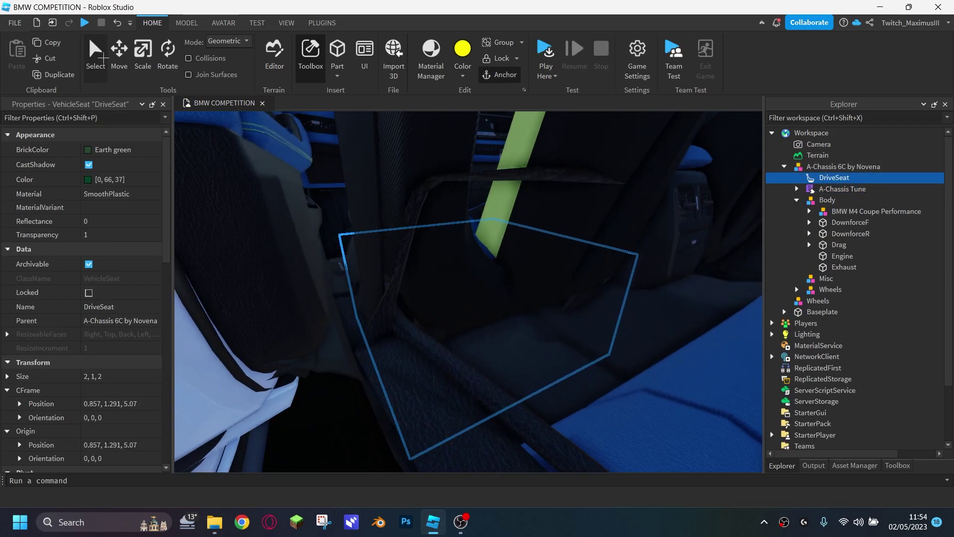
# Step: Raise the DriveSeat to about Y 1.54 within the driver's seat
pyautogui.click(124, 58)
pyautogui.moveTo(428, 198); pyautogui.dragTo(429, 199, button='right')
pyautogui.moveTo(471, 226); pyautogui.dragTo(474, 207)
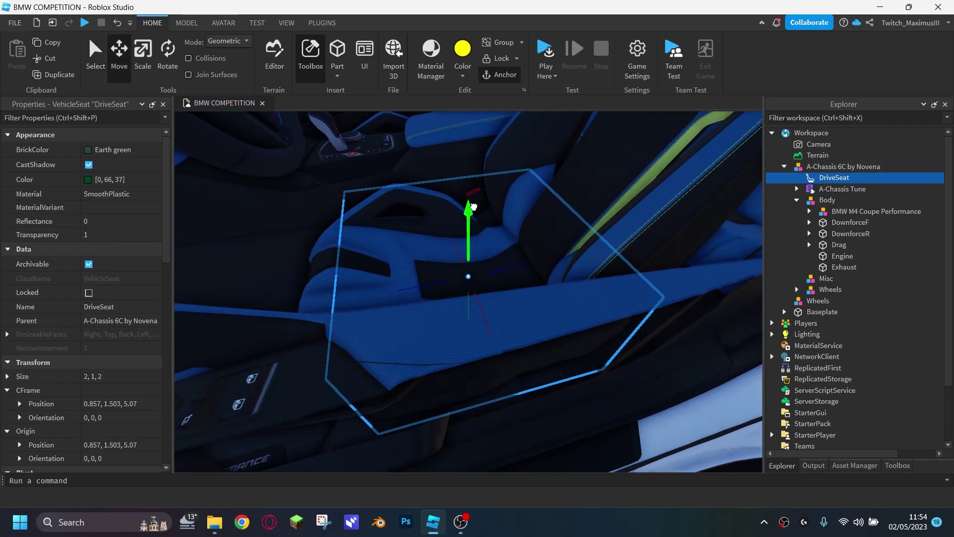
pyautogui.scroll(-6, 473, 205)
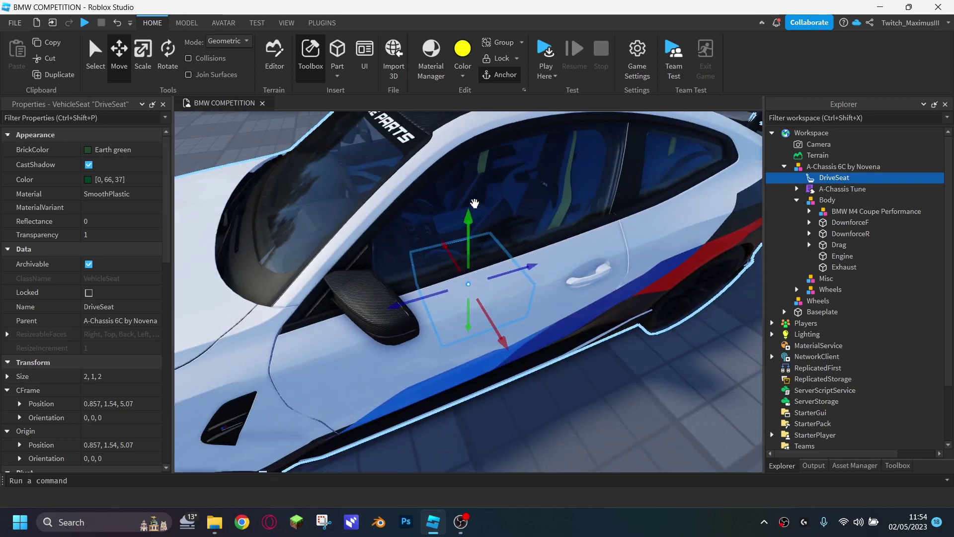
pyautogui.scroll(-5, 474, 204)
# Step: Playtest the car again and examine its front and side with the free camera
pyautogui.press('F5')
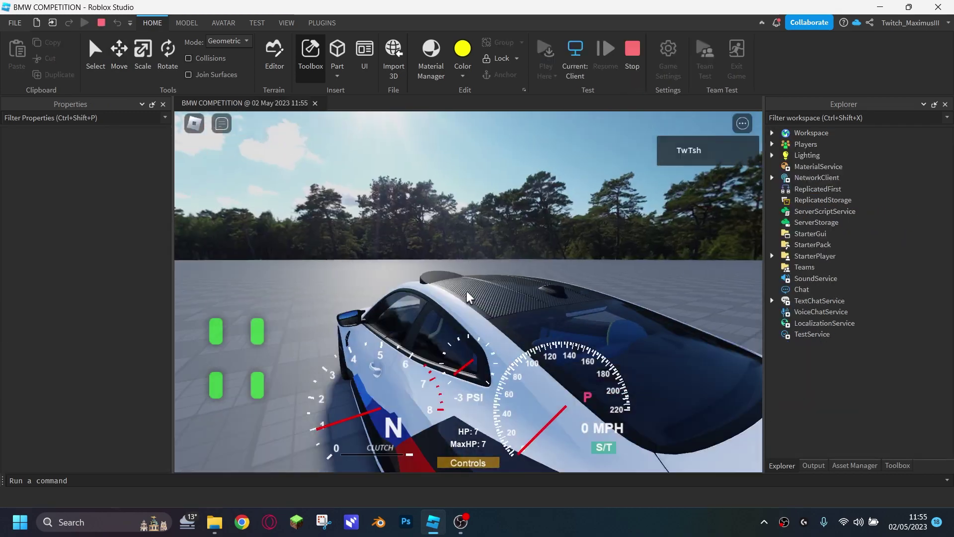
pyautogui.moveTo(468, 293); pyautogui.dragTo(608, 282, button='right')
pyautogui.scroll(-2, 469, 292)
pyautogui.hotkey('shift', 'p')
pyautogui.press('a')
pyautogui.press('a')
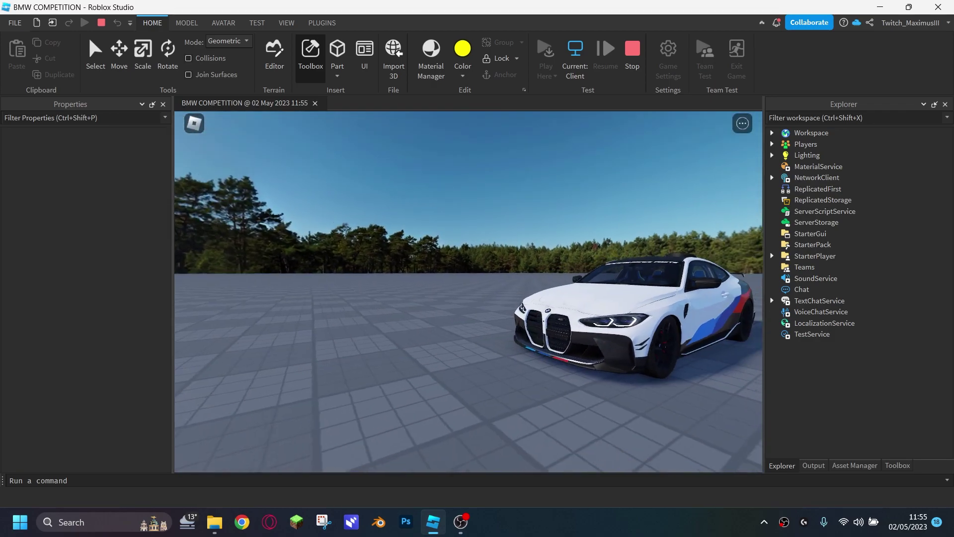
pyautogui.press('a')
pyautogui.scroll(4, 468, 293)
pyautogui.moveTo(469, 293); pyautogui.dragTo(536, 311, button='right')
pyautogui.scroll(1, 469, 292)
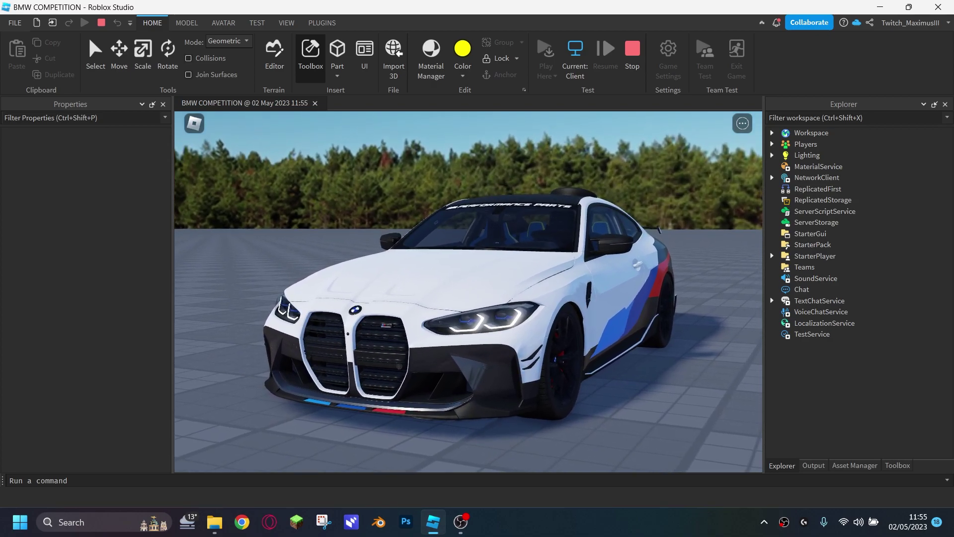